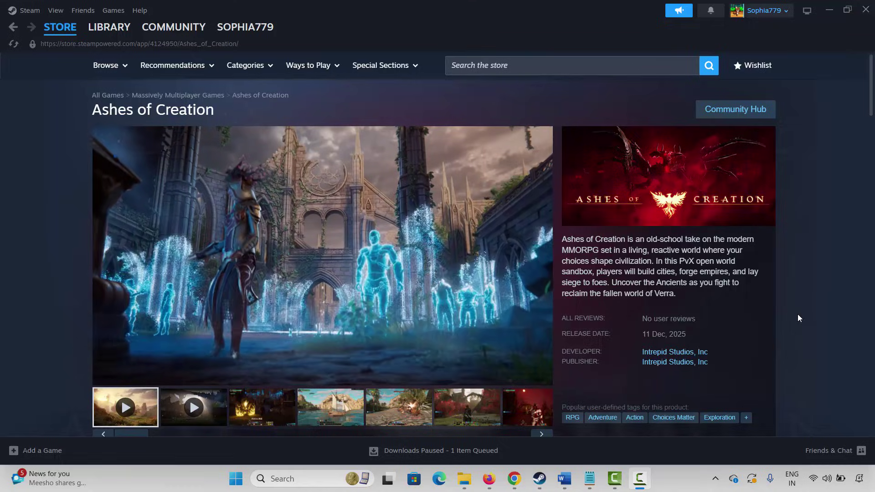
Scroll to Ashes of Creation's System Requirements and highlight the minimum specs (12 GB RAM).
{"action": "scroll", "coordinate": [815, 341], "scroll_direction": "down", "scroll_amount": 15}
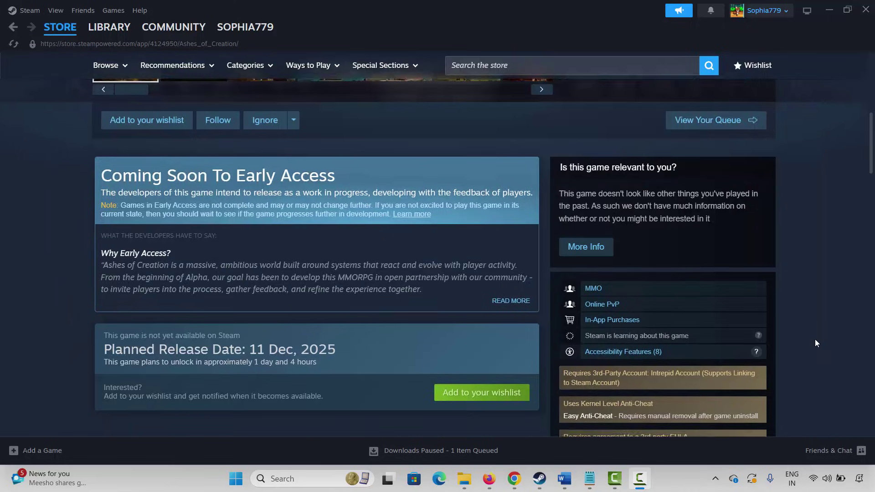
{"action": "scroll", "coordinate": [809, 344], "scroll_direction": "down", "scroll_amount": 2}
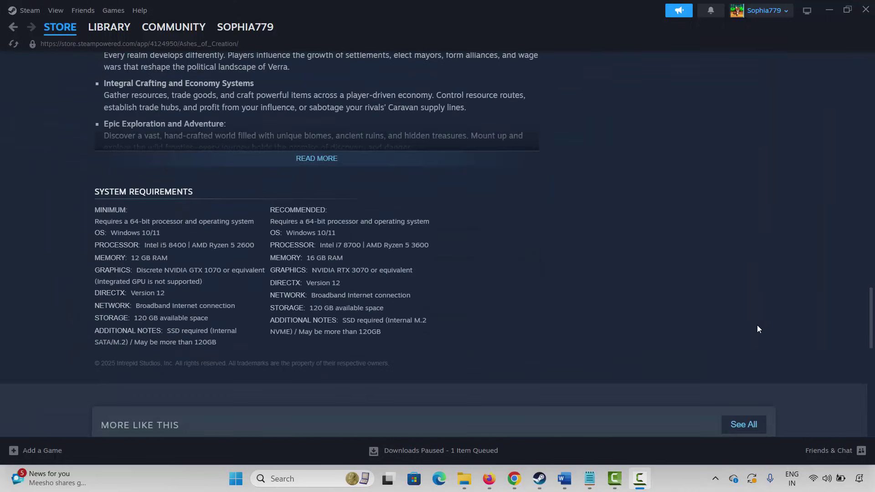
{"action": "left_click_drag", "start_coordinate": [119, 223], "coordinate": [203, 272]}
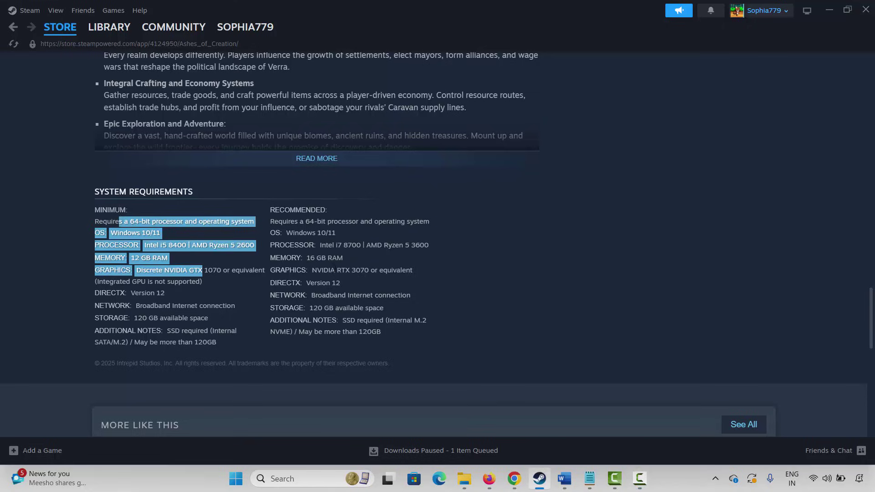
{"action": "left_click", "coordinate": [492, 283]}
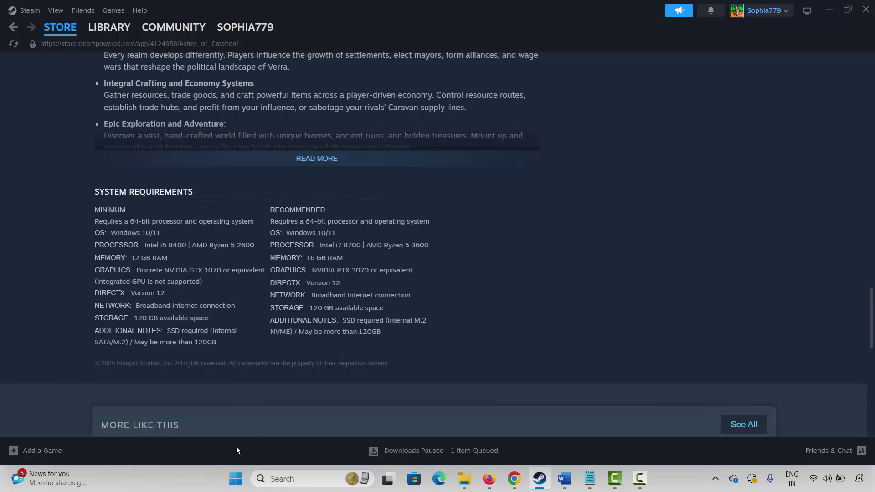
{"action": "left_click", "coordinate": [235, 478]}
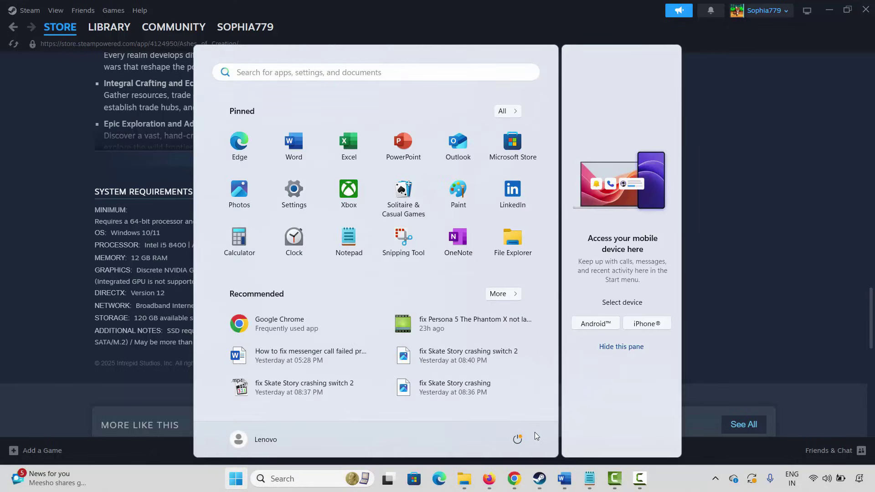
{"action": "left_click", "coordinate": [517, 438]}
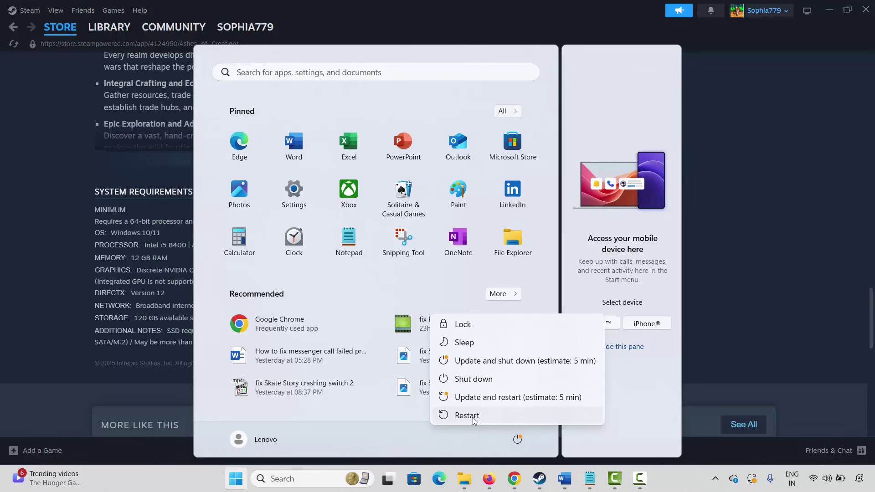
{"action": "left_click", "coordinate": [802, 293]}
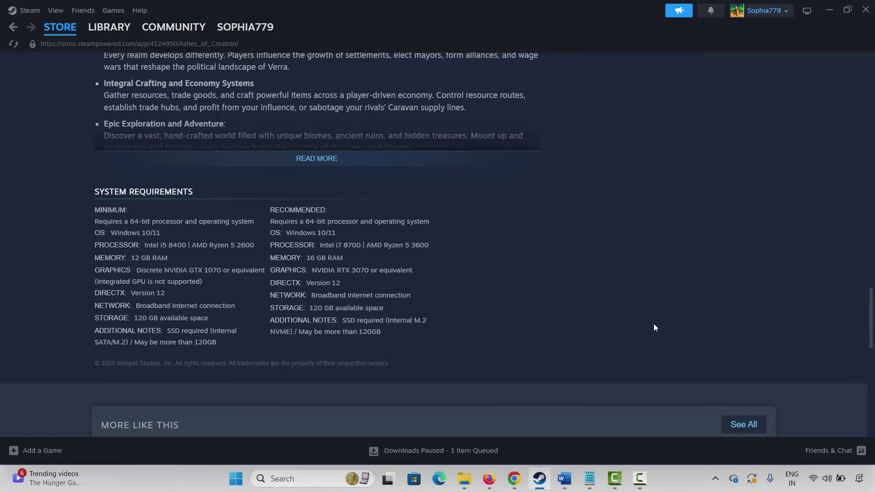
{"action": "mouse_move", "coordinate": [573, 479]}
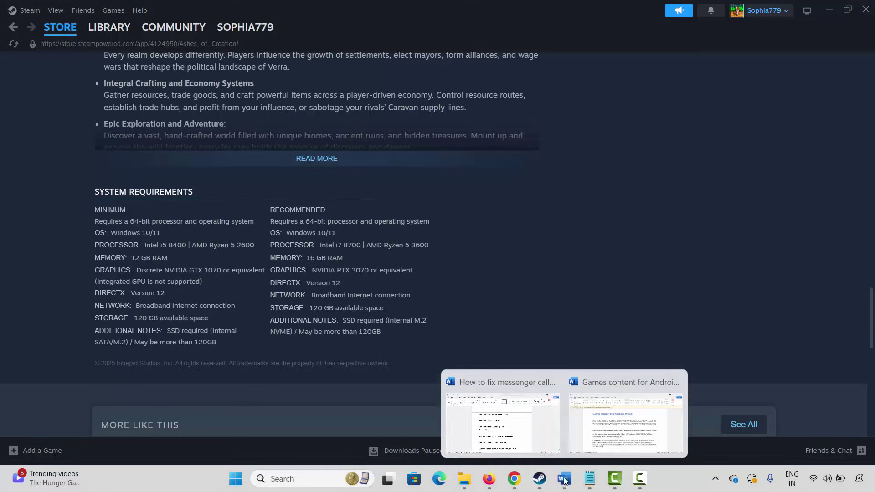
Bring up the Word guide and mark the Method 3 launch-options line.
{"action": "left_click", "coordinate": [502, 423]}
{"action": "scroll", "coordinate": [330, 231], "scroll_direction": "down", "scroll_amount": 2}
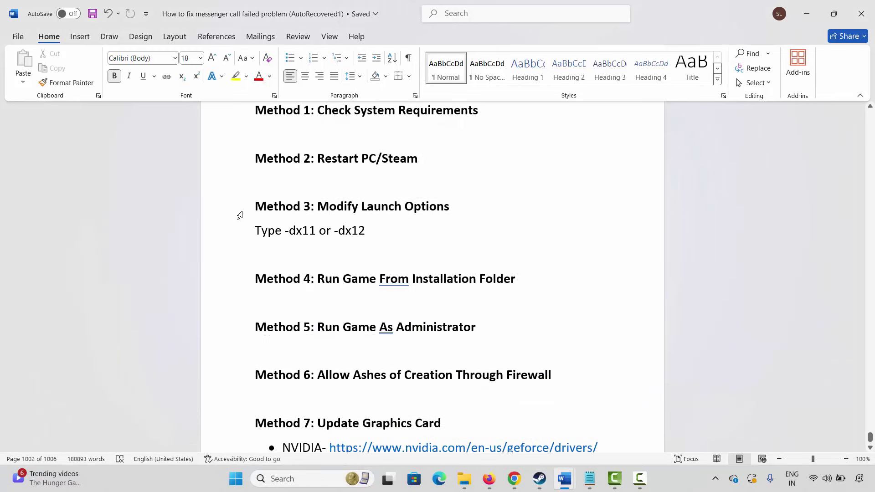
{"action": "left_click", "coordinate": [235, 211]}
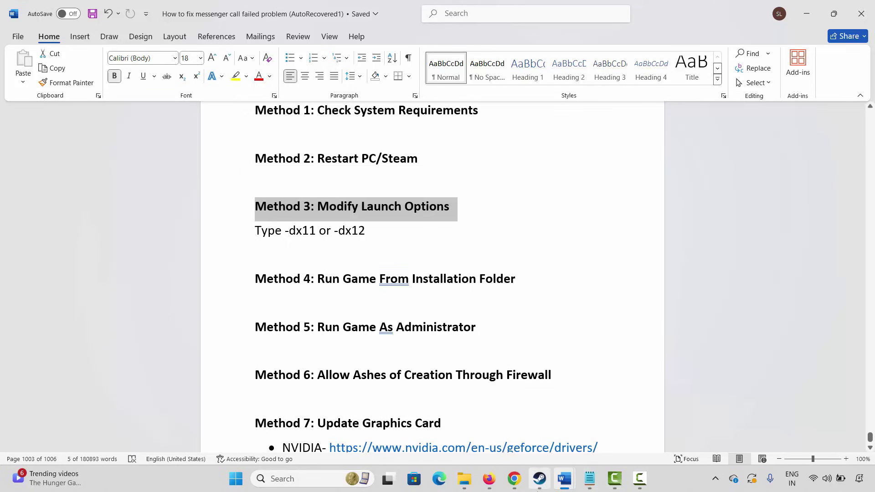
Return to Steam's Library showing the Call of Duty page.
{"action": "mouse_move", "coordinate": [540, 478]}
{"action": "left_click", "coordinate": [567, 429]}
{"action": "left_click", "coordinate": [110, 27]}
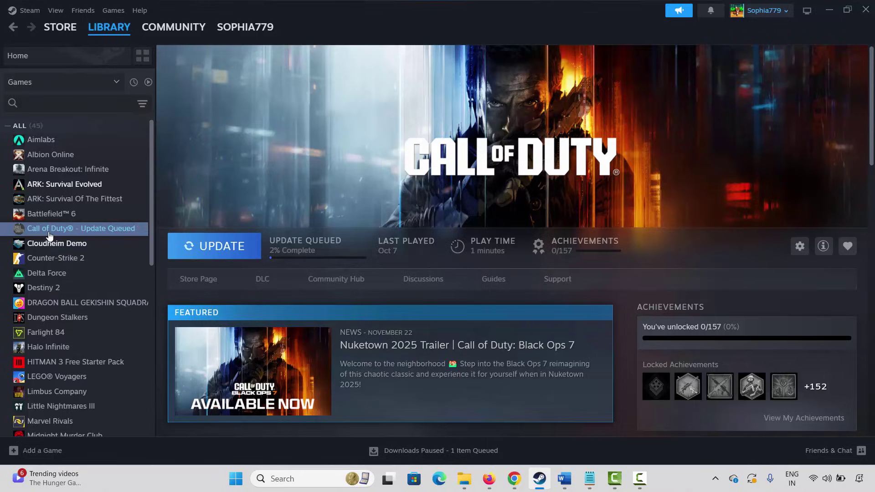
Inspect Call of Duty's Launch Options in its Properties, then close the dialog.
{"action": "right_click", "coordinate": [50, 233]}
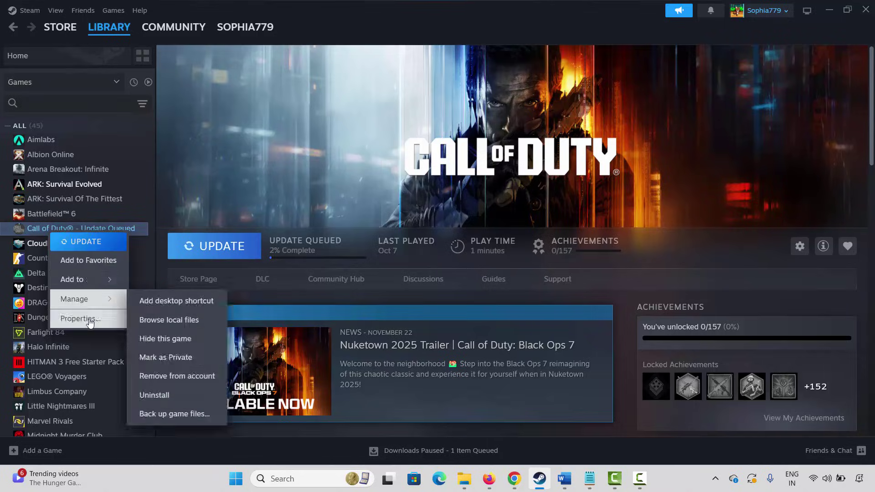
{"action": "left_click", "coordinate": [80, 318]}
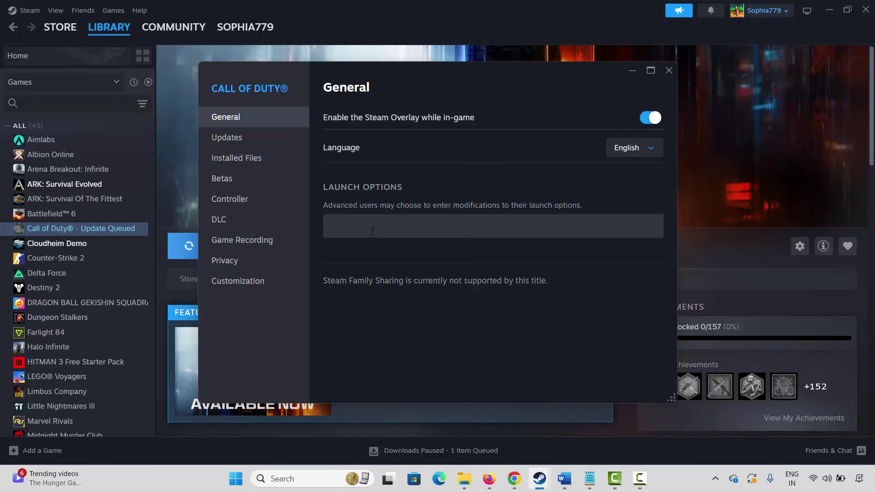
{"action": "left_click", "coordinate": [364, 226]}
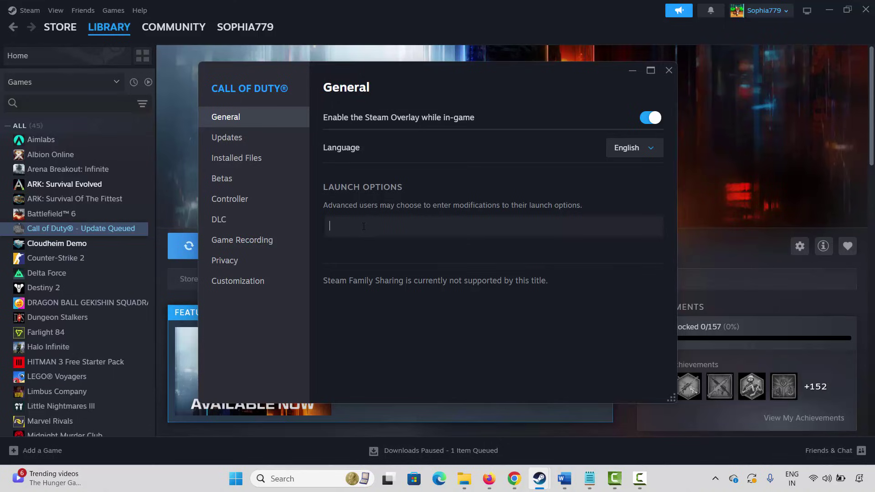
{"action": "left_click", "coordinate": [668, 70]}
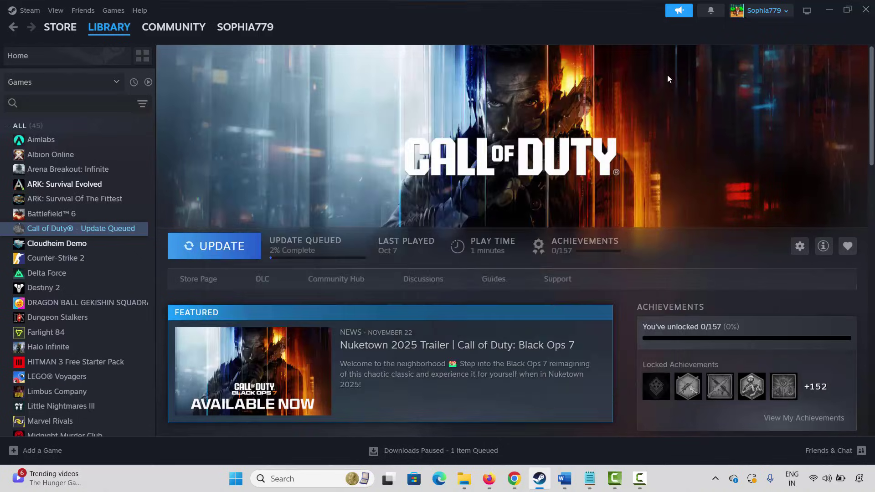
Review Methods 4 and 5 in the Word guide, then return to Steam on Cloudheim Demo.
{"action": "left_click", "coordinate": [564, 479]}
{"action": "left_click", "coordinate": [314, 326]}
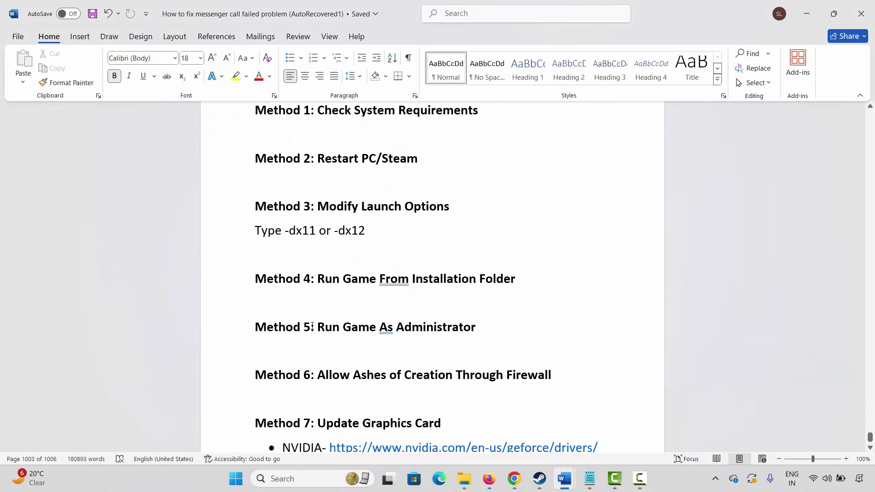
{"action": "left_click", "coordinate": [224, 288]}
{"action": "left_click", "coordinate": [293, 327]}
{"action": "left_click", "coordinate": [540, 478]}
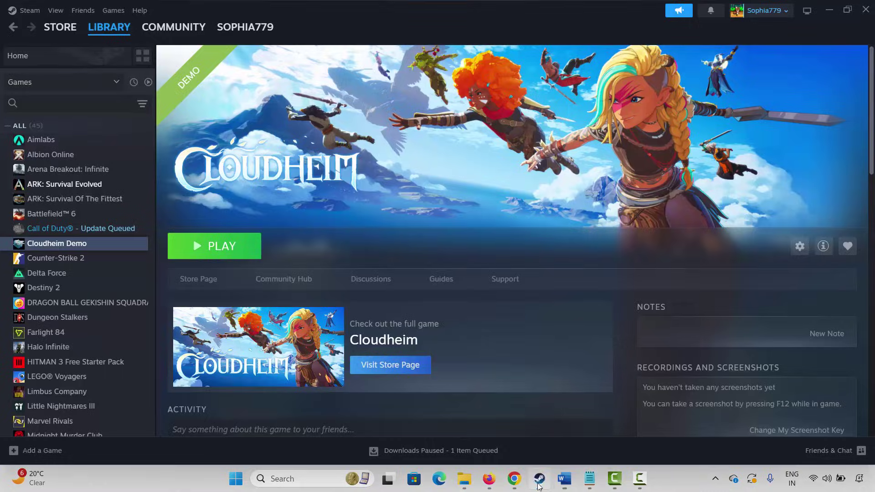
Browse Cloudheim Demo's local files through its Manage menu in Steam.
{"action": "right_click", "coordinate": [56, 248]}
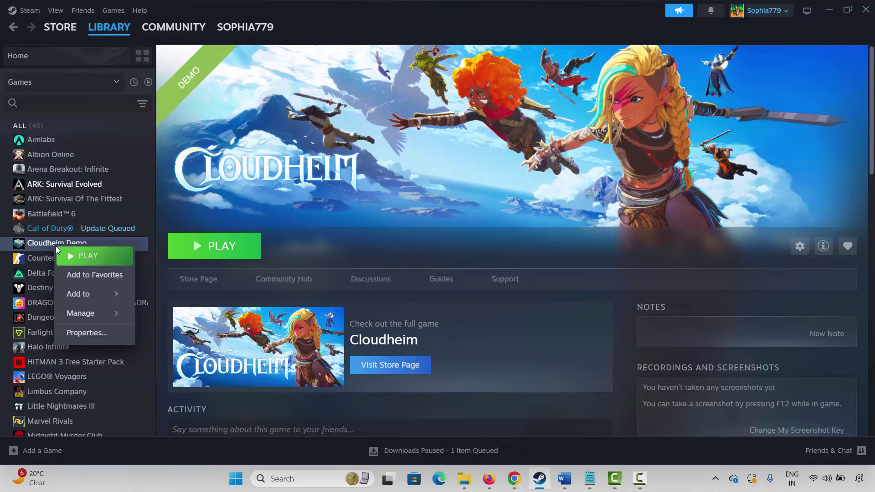
{"action": "mouse_move", "coordinate": [96, 314]}
{"action": "left_click", "coordinate": [177, 331]}
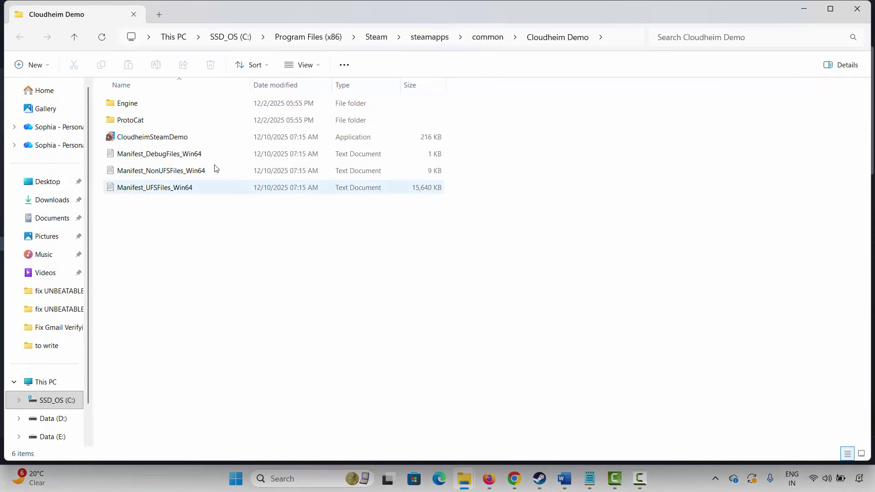
Set CloudheimSteamDemo to run as administrator in Windows 8 compatibility mode and apply.
{"action": "left_click", "coordinate": [142, 138]}
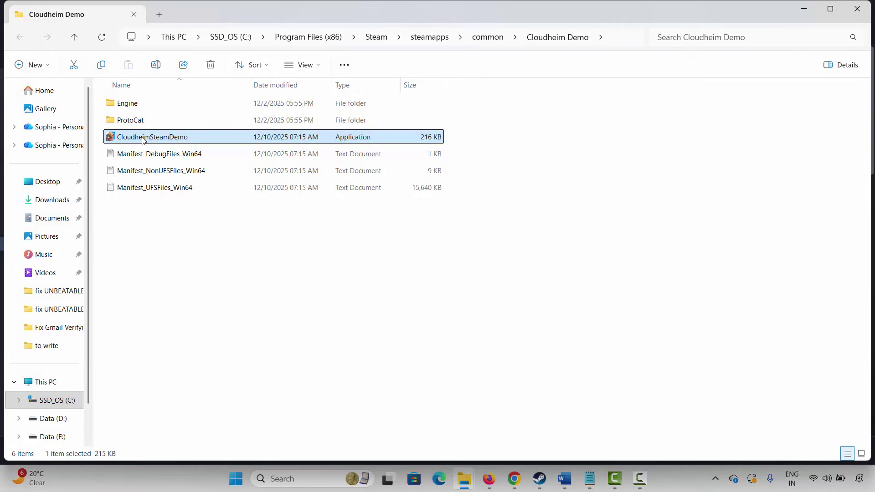
{"action": "right_click", "coordinate": [143, 139]}
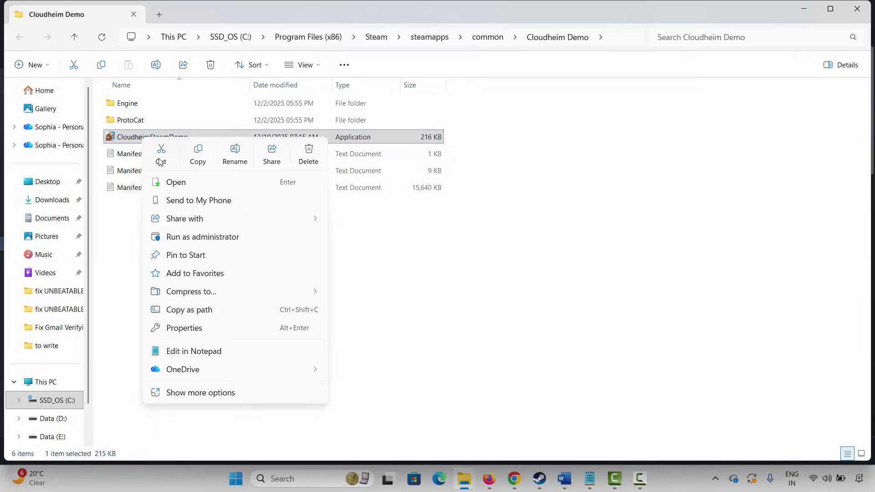
{"action": "left_click", "coordinate": [200, 334]}
{"action": "left_click", "coordinate": [231, 175]}
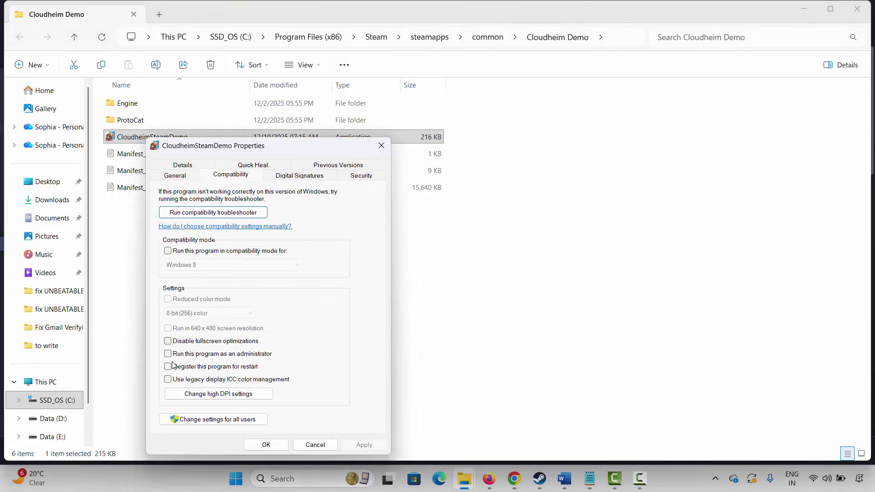
{"action": "left_click", "coordinate": [168, 354]}
{"action": "left_click", "coordinate": [167, 251]}
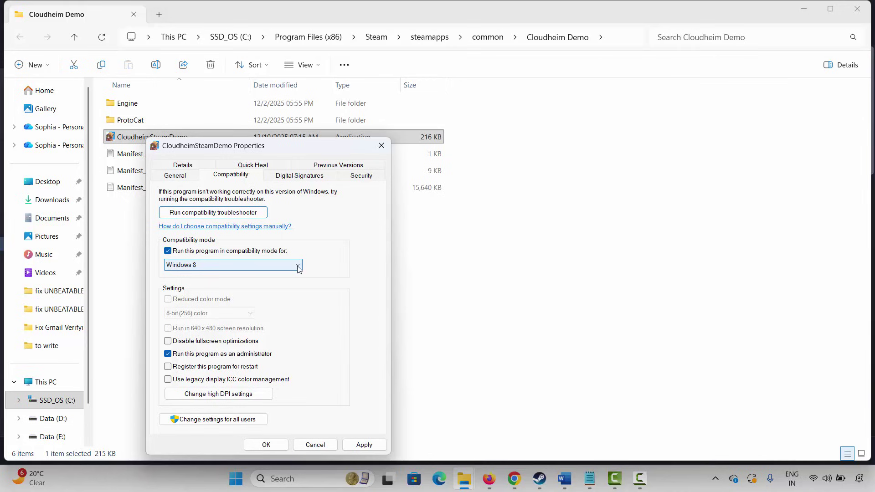
{"action": "left_click", "coordinate": [367, 445]}
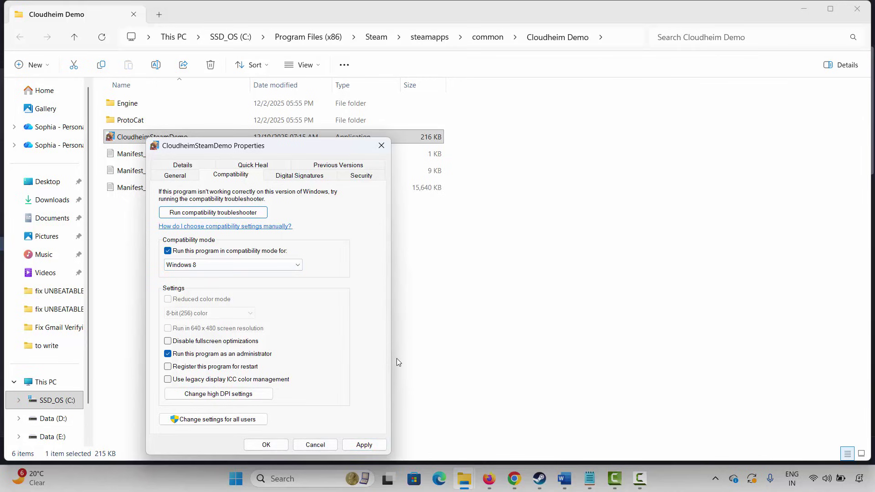
Toggle fullscreen optimizations, compatibility mode and administrator off again, then close Properties.
{"action": "left_click", "coordinate": [168, 343]}
{"action": "left_click", "coordinate": [168, 251]}
{"action": "left_click", "coordinate": [168, 341]}
{"action": "left_click", "coordinate": [168, 354]}
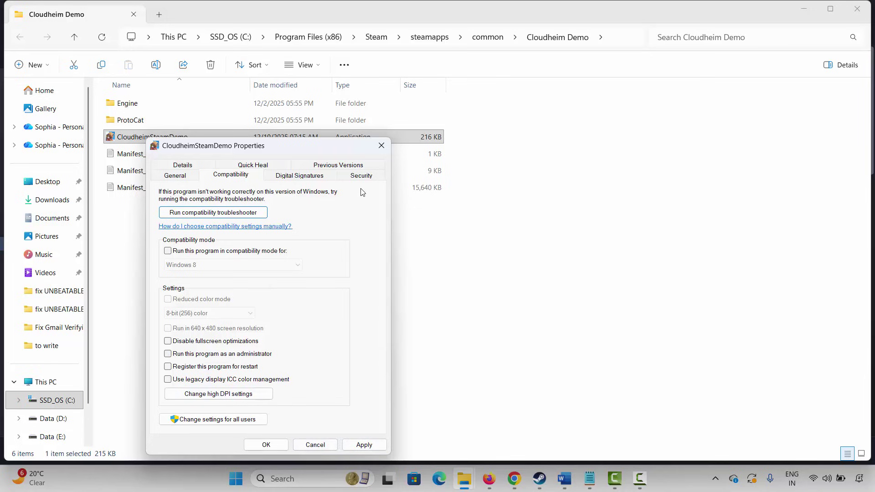
{"action": "left_click", "coordinate": [380, 146]}
Minimize Steam, mark Method 6 (firewall) in the Word guide, and open Windows search.
{"action": "left_click", "coordinate": [541, 479]}
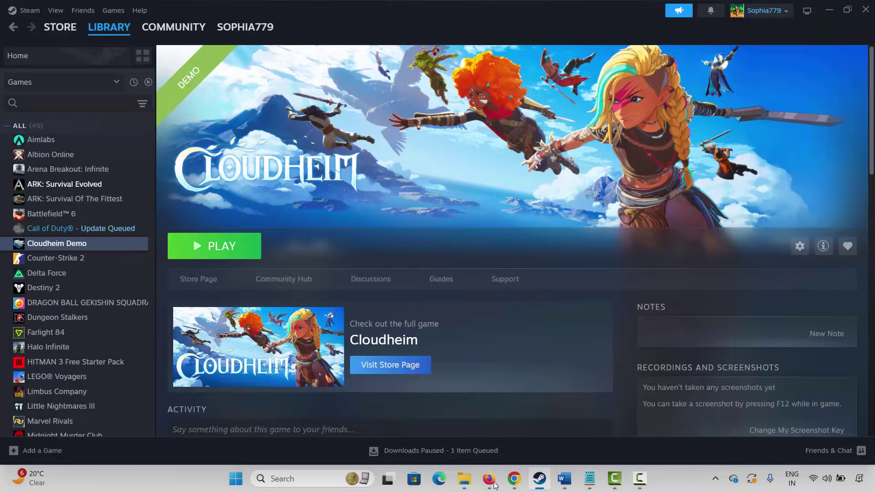
{"action": "left_click", "coordinate": [545, 485]}
{"action": "scroll", "coordinate": [246, 314], "scroll_direction": "down", "scroll_amount": 2}
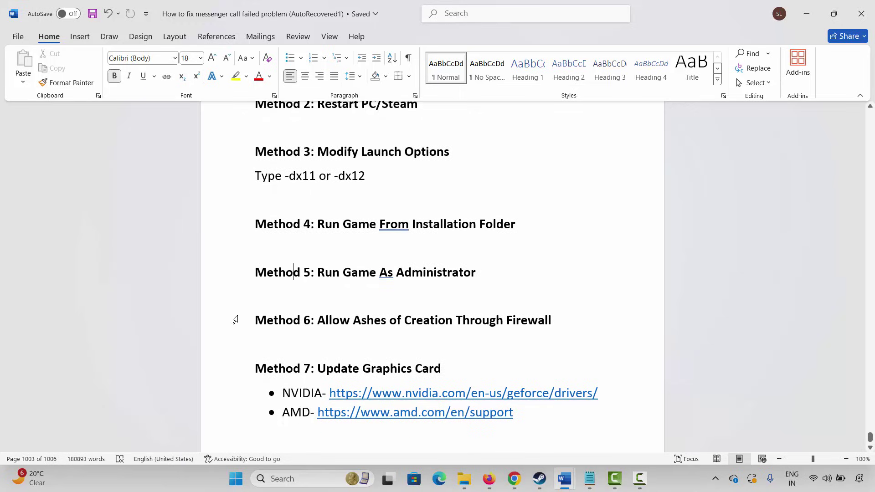
{"action": "left_click", "coordinate": [236, 319]}
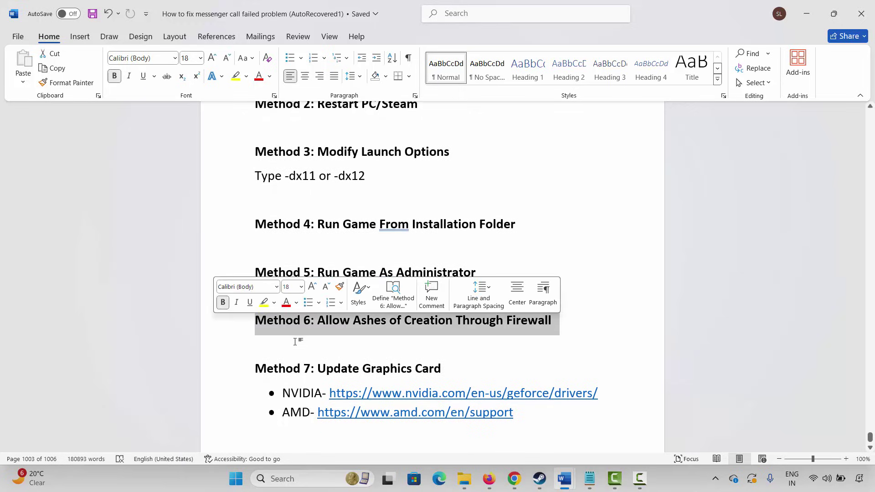
{"action": "left_click", "coordinate": [275, 477]}
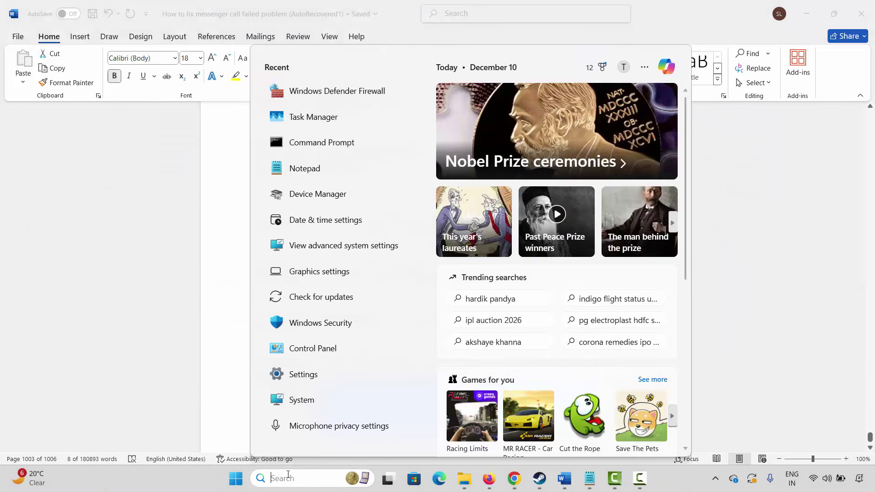
Open Windows Security's allowed-apps firewall list, unlock it, and select Cloudheim Demo.
{"action": "left_click", "coordinate": [330, 325]}
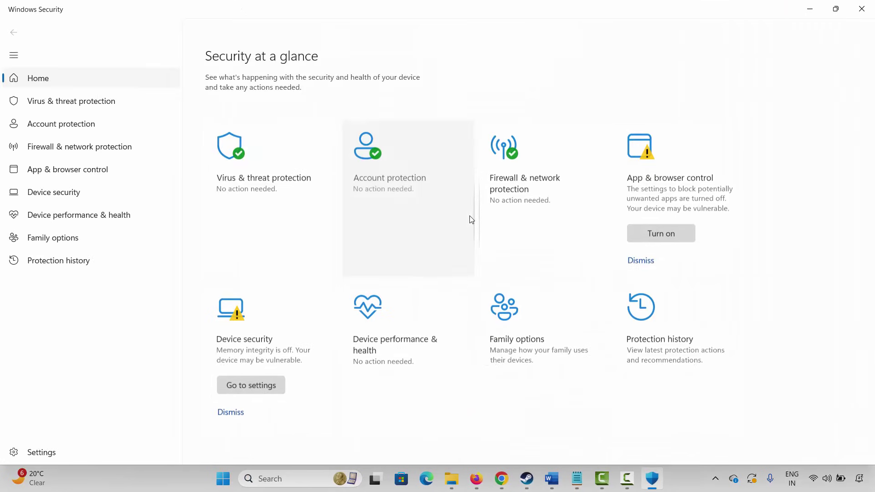
{"action": "left_click", "coordinate": [512, 195]}
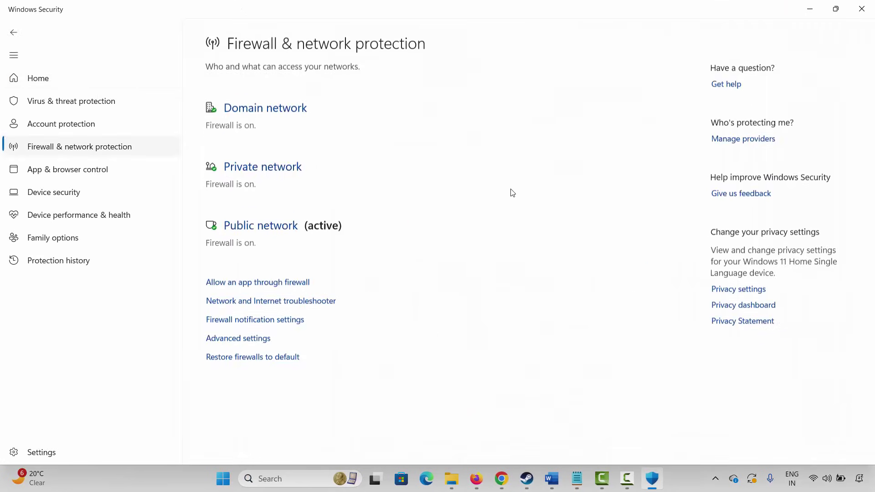
{"action": "left_click", "coordinate": [278, 281]}
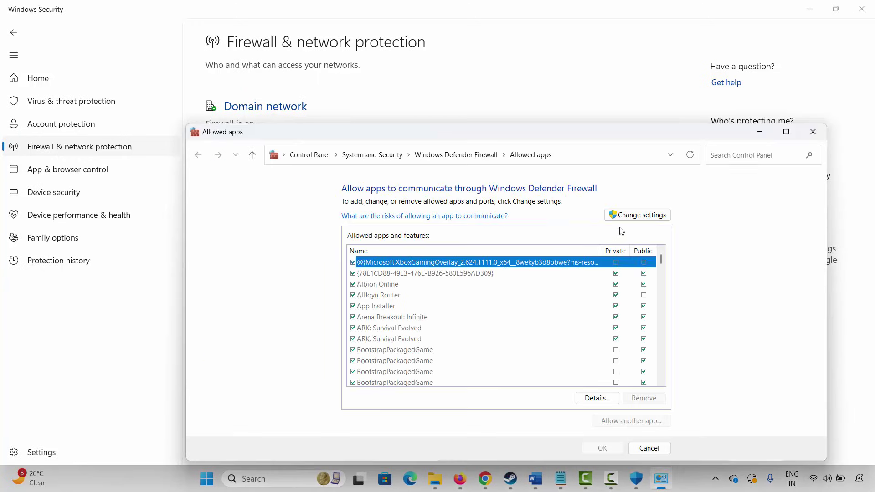
{"action": "left_click", "coordinate": [628, 218]}
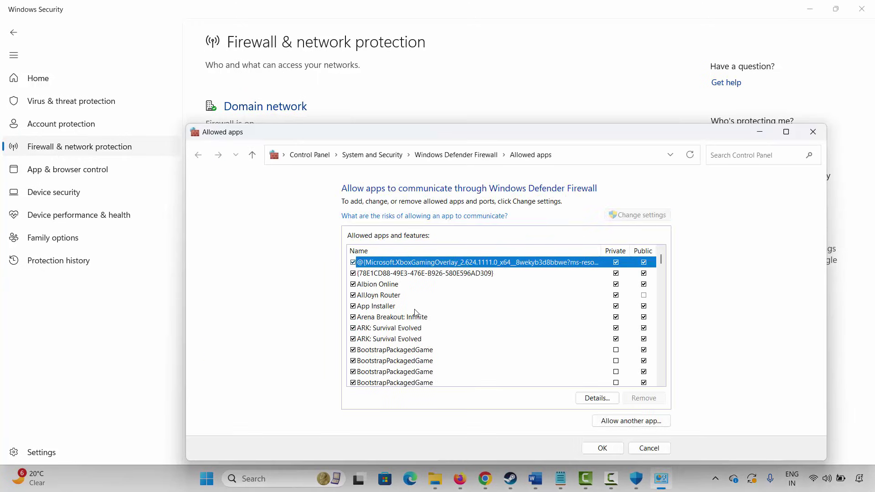
{"action": "scroll", "coordinate": [421, 308], "scroll_direction": "down", "scroll_amount": 3}
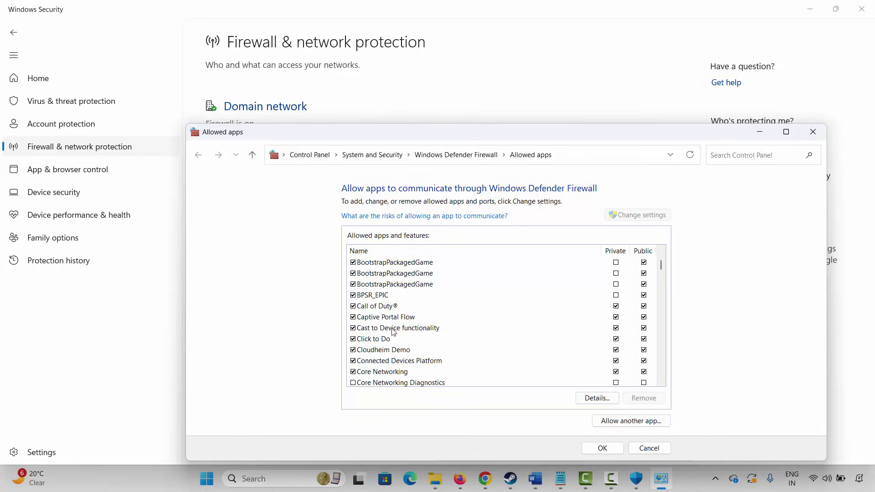
{"action": "left_click", "coordinate": [392, 352]}
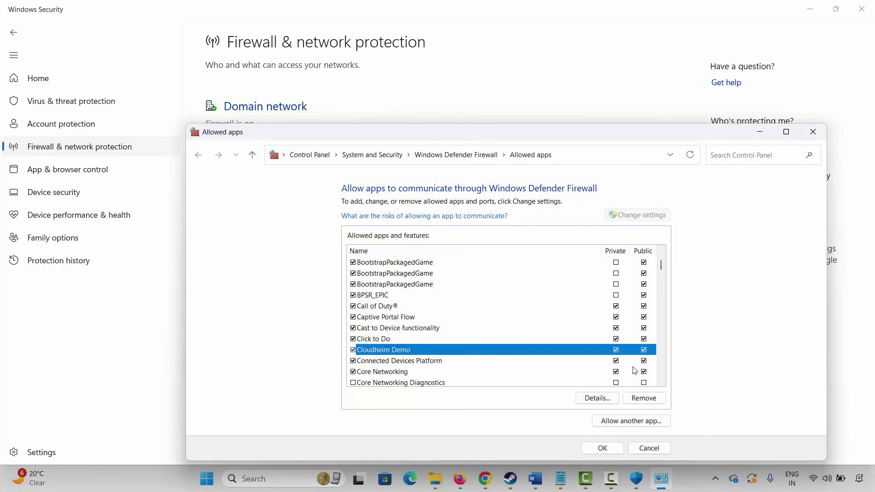
Start adding another app, browse to the common games folder, then cancel.
{"action": "left_click", "coordinate": [630, 422]}
{"action": "left_click", "coordinate": [573, 357]}
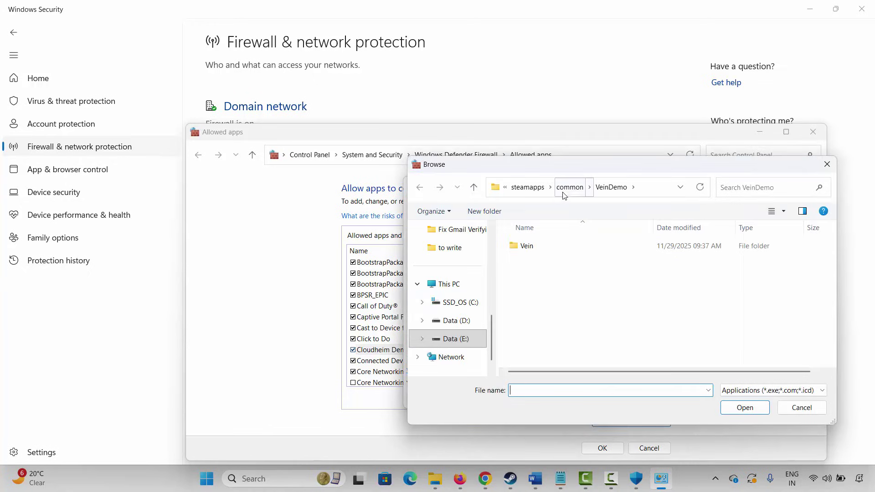
{"action": "left_click", "coordinate": [565, 191]}
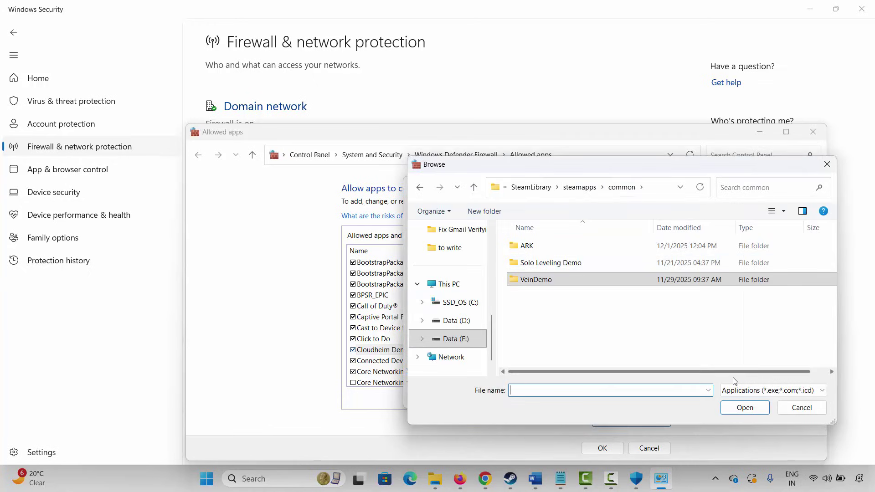
{"action": "left_click", "coordinate": [801, 408]}
{"action": "left_click", "coordinate": [585, 396]}
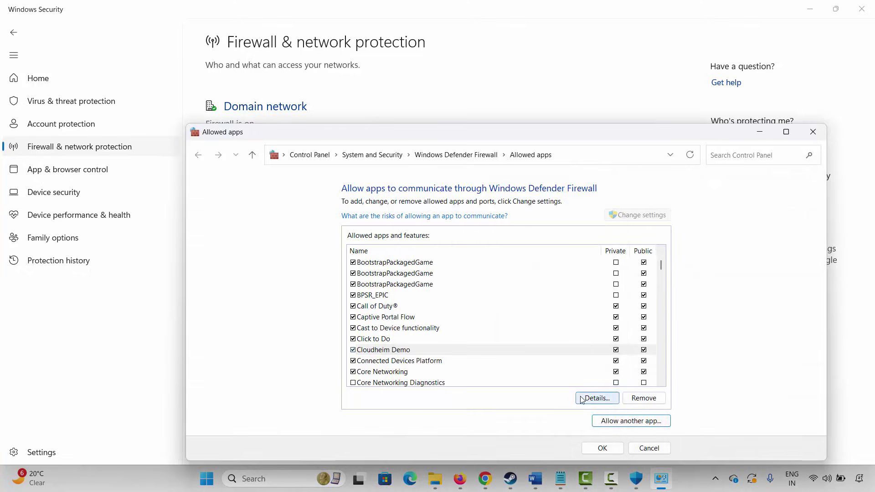
Close the allowed-apps list and Windows Security, then mark Method 7 in the guide.
{"action": "left_click", "coordinate": [378, 350]}
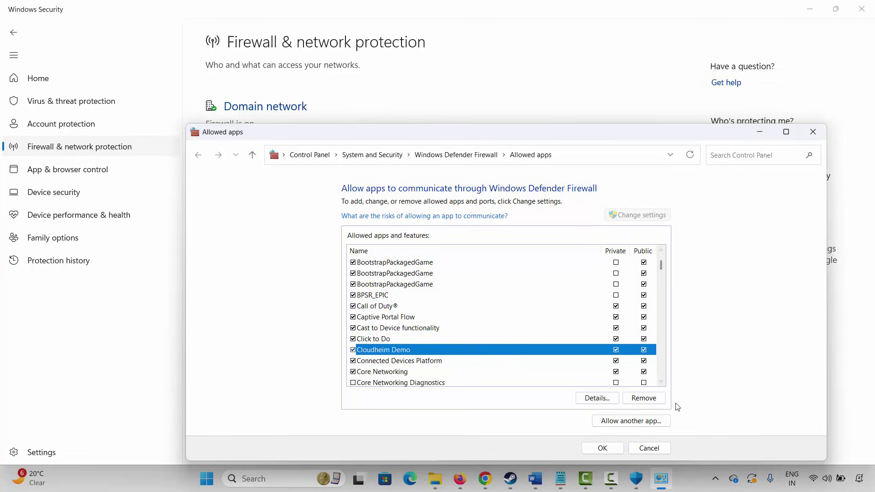
{"action": "left_click", "coordinate": [813, 132]}
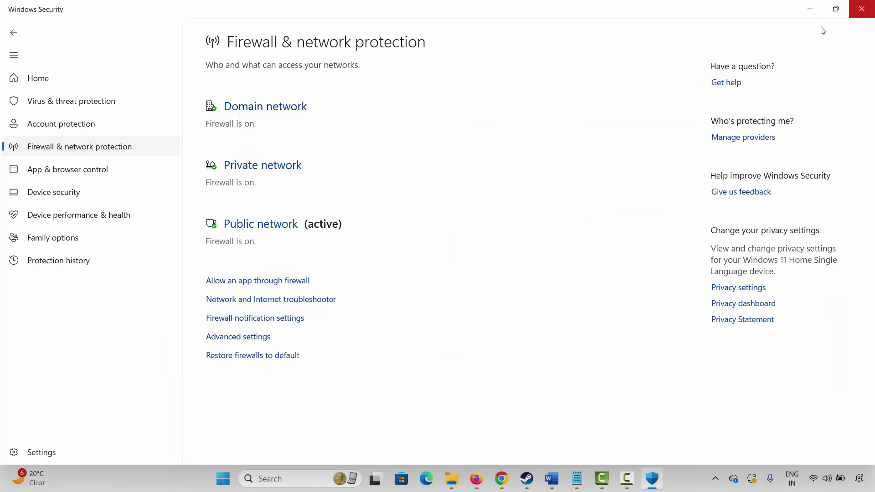
{"action": "left_click", "coordinate": [861, 9]}
{"action": "scroll", "coordinate": [360, 278], "scroll_direction": "down", "scroll_amount": 1}
{"action": "left_click", "coordinate": [233, 317]}
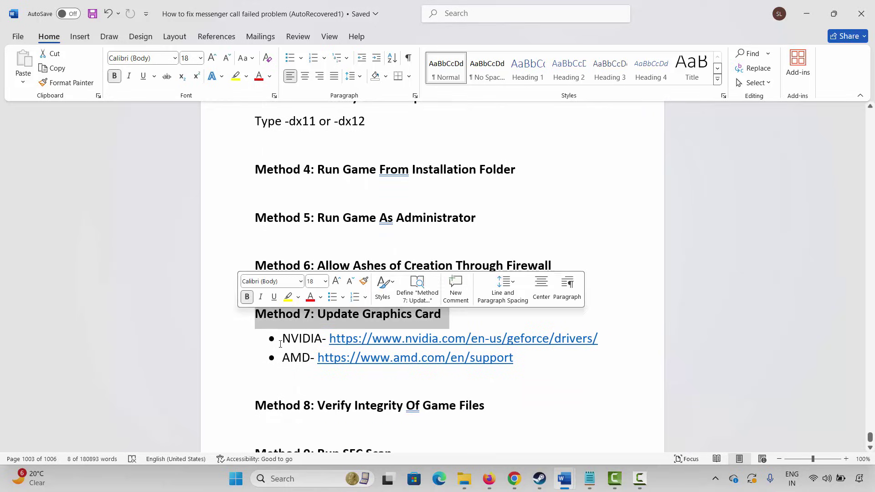
Launch Device Manager from Windows search.
{"action": "left_click", "coordinate": [273, 337]}
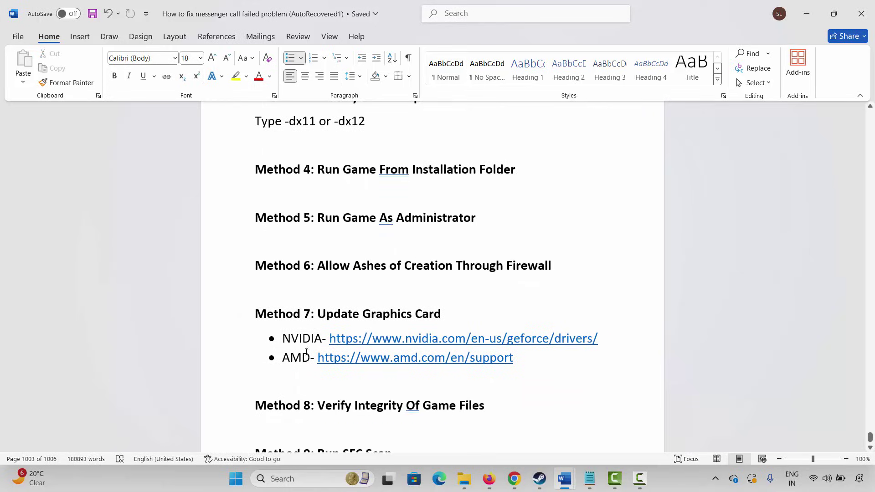
{"action": "left_click", "coordinate": [310, 478]}
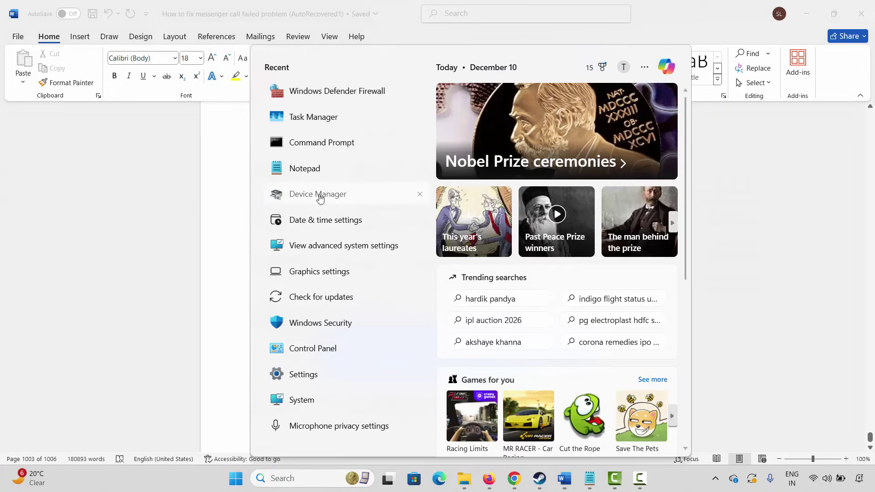
{"action": "key", "text": "Escape"}
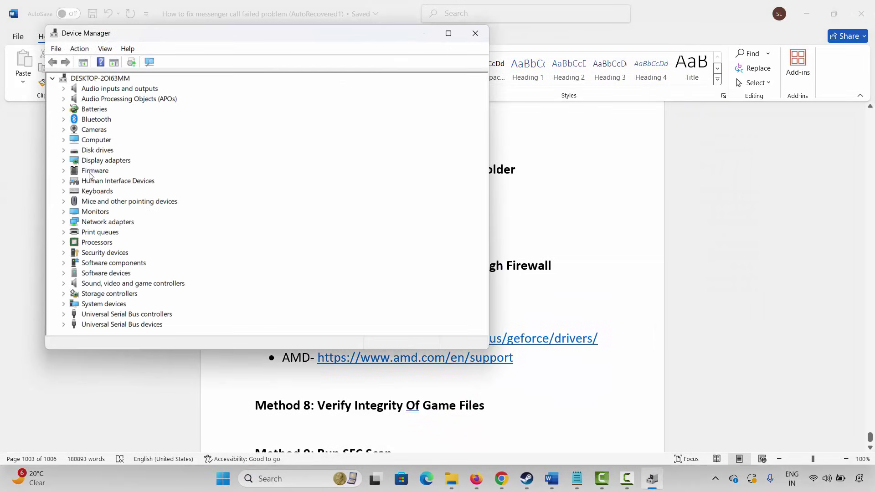
Search automatically for an Intel(R) UHD Graphics driver update, then close Device Manager.
{"action": "left_click", "coordinate": [64, 160]}
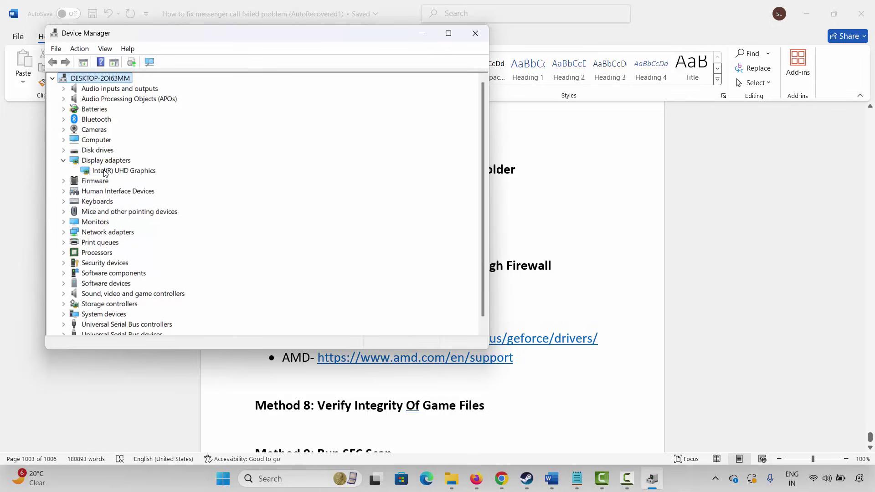
{"action": "right_click", "coordinate": [106, 171]}
{"action": "left_click", "coordinate": [157, 178]}
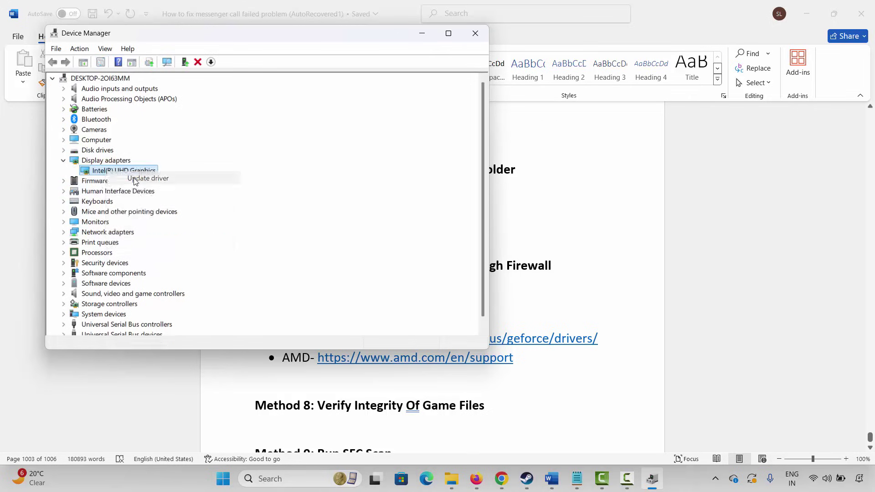
{"action": "left_click", "coordinate": [249, 169]}
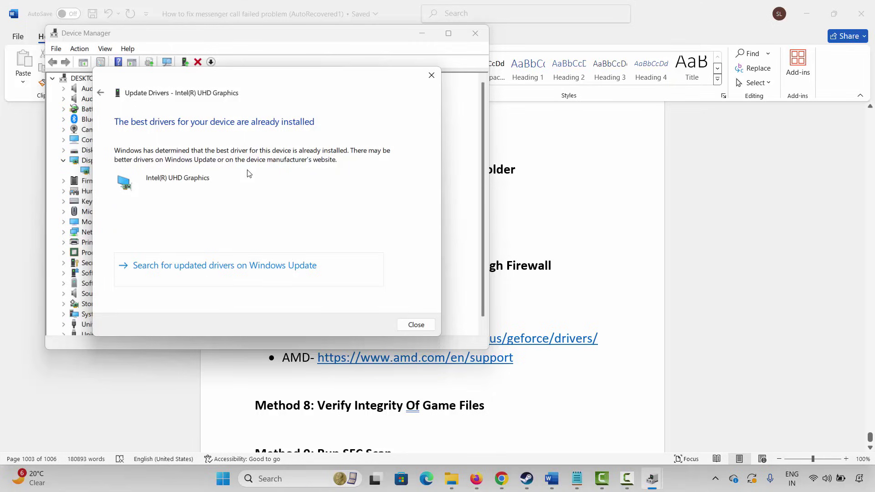
{"action": "left_click", "coordinate": [432, 74]}
{"action": "left_click", "coordinate": [474, 34]}
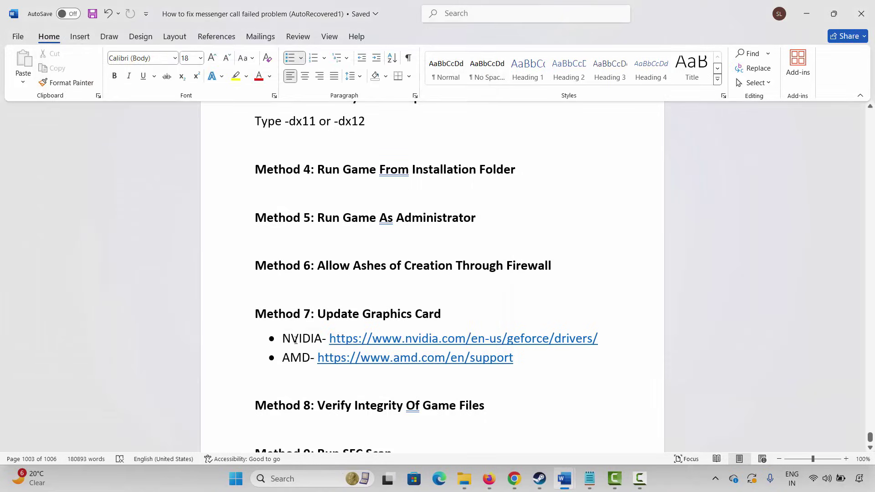
{"action": "left_click_drag", "start_coordinate": [296, 335], "coordinate": [510, 359]}
{"action": "left_click", "coordinate": [308, 360]}
{"action": "left_click", "coordinate": [307, 328]}
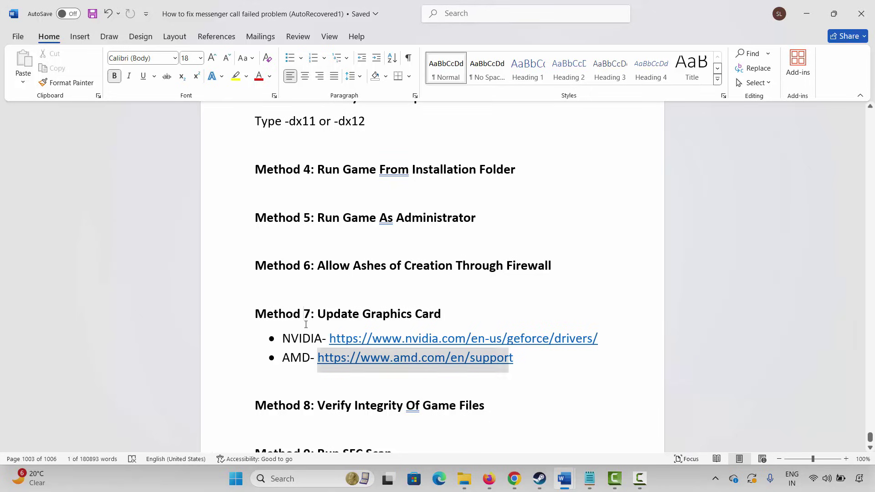
{"action": "scroll", "coordinate": [285, 315], "scroll_direction": "down", "scroll_amount": 2}
{"action": "left_click", "coordinate": [228, 360]}
{"action": "left_click", "coordinate": [283, 374]}
{"action": "left_click", "coordinate": [541, 478]}
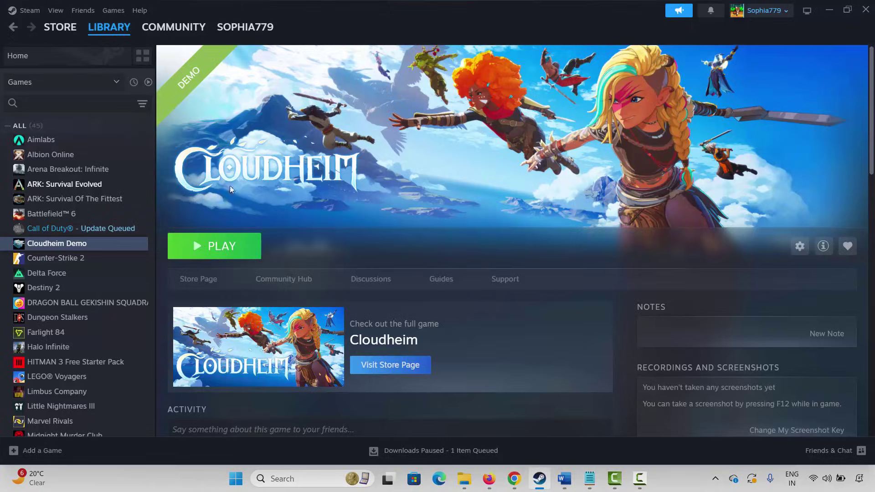
{"action": "right_click", "coordinate": [41, 244]}
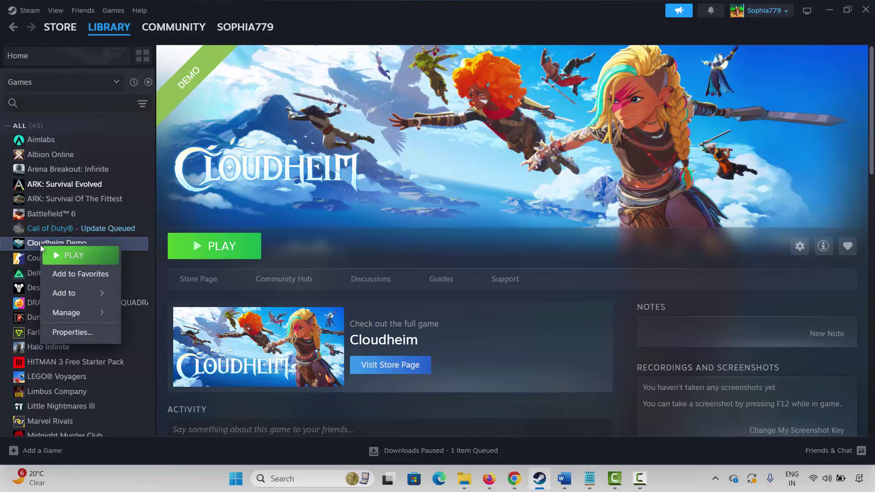
{"action": "left_click", "coordinate": [75, 332]}
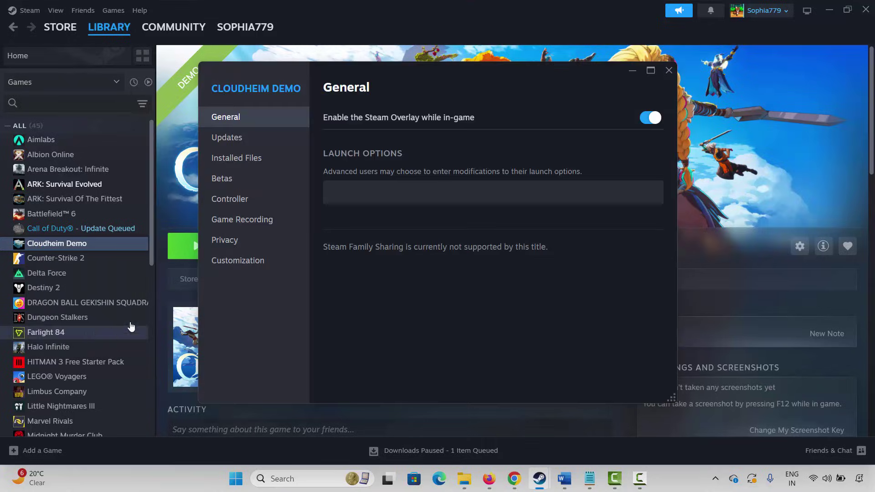
{"action": "left_click", "coordinate": [267, 169]}
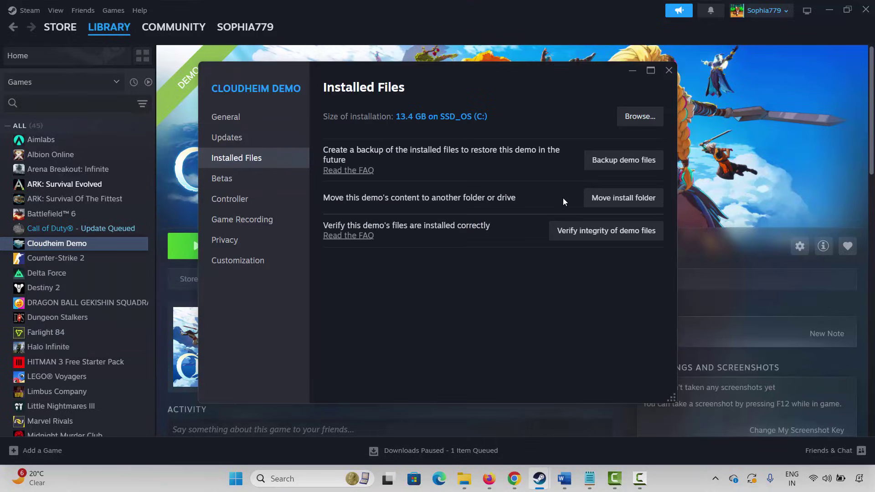
{"action": "left_click", "coordinate": [668, 71]}
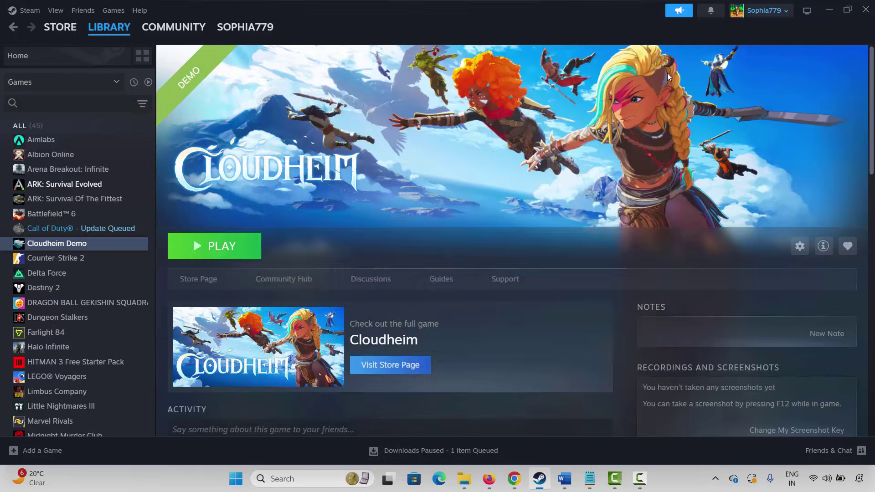
{"action": "left_click", "coordinate": [540, 487]}
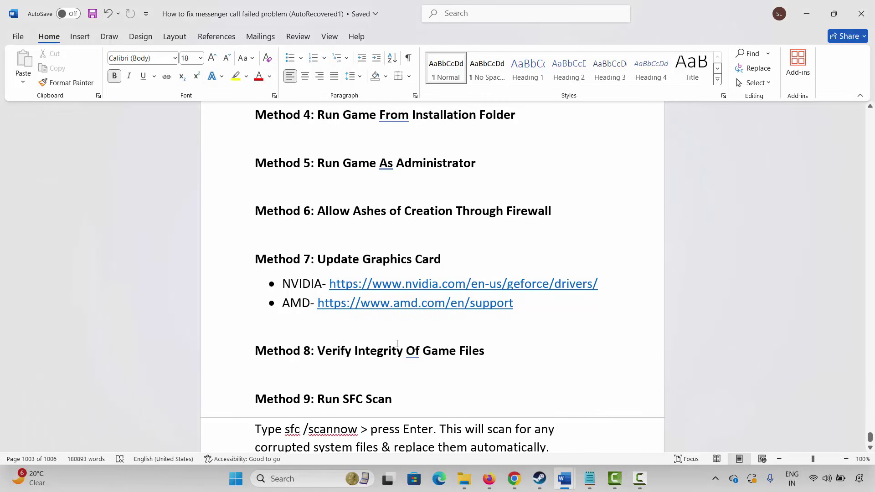
Copy the sfc /scannow command from Method 9 in the Word guide.
{"action": "scroll", "coordinate": [271, 294], "scroll_direction": "down", "scroll_amount": 2}
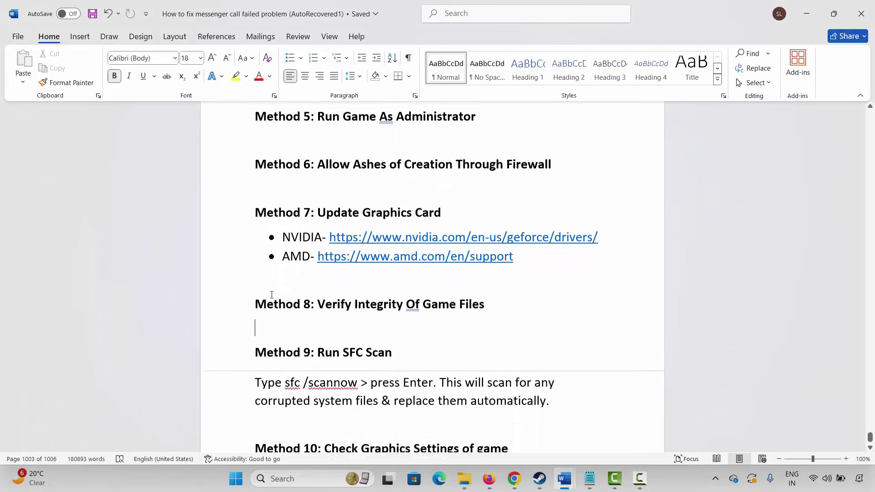
{"action": "left_click", "coordinate": [223, 355]}
{"action": "left_click", "coordinate": [300, 376]}
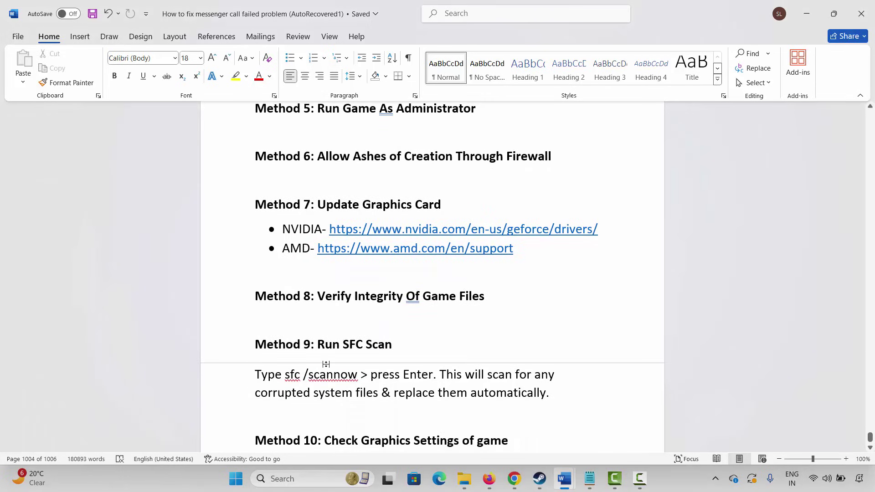
{"action": "left_click_drag", "start_coordinate": [285, 375], "coordinate": [336, 380]}
{"action": "key", "text": "ctrl+c"}
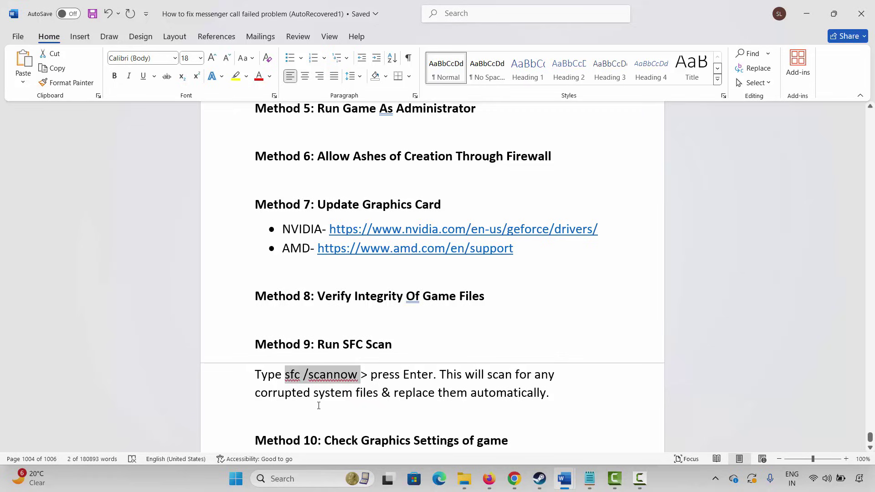
Run sfc /scannow in Command Prompt, see the administrator error, and close it.
{"action": "left_click", "coordinate": [292, 478]}
{"action": "left_click", "coordinate": [342, 143]}
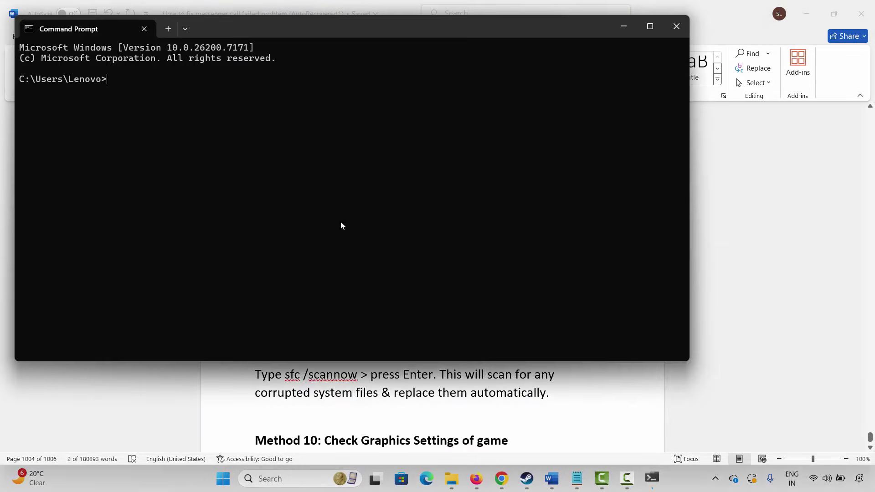
{"action": "type", "text": "sfc /scannow"}
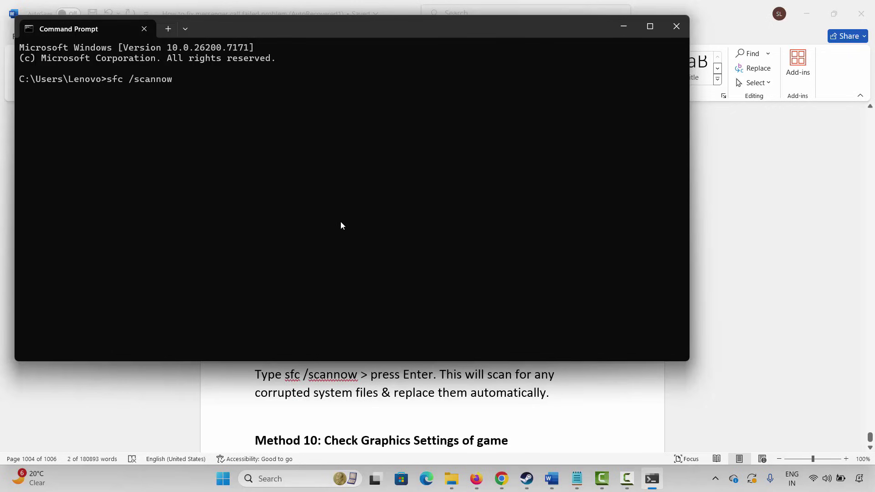
{"action": "key", "text": "Return"}
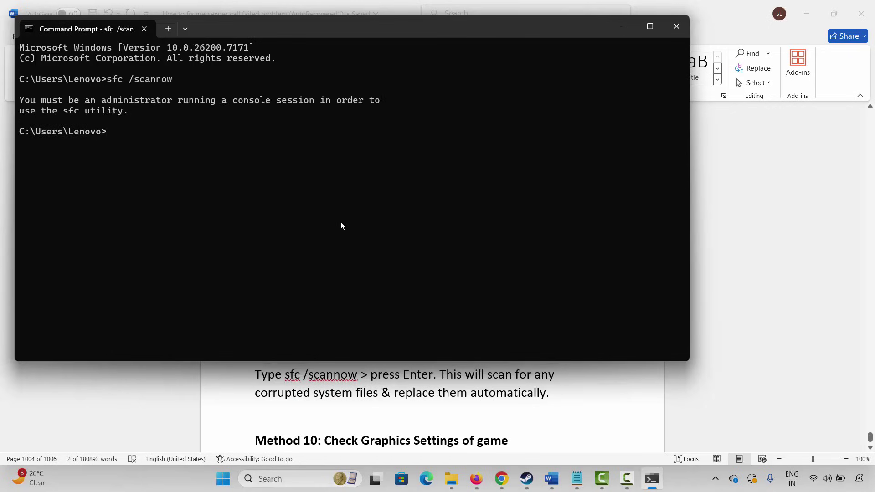
{"action": "left_click", "coordinate": [677, 26]}
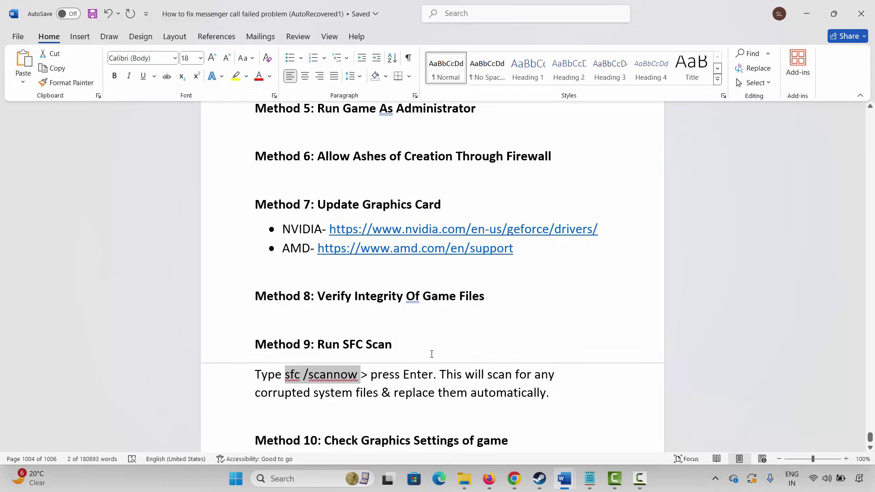
Read Method 10, highlighting the resolution, anti-aliasing and set-settings-properly advice.
{"action": "scroll", "coordinate": [432, 333], "scroll_direction": "down", "scroll_amount": 2}
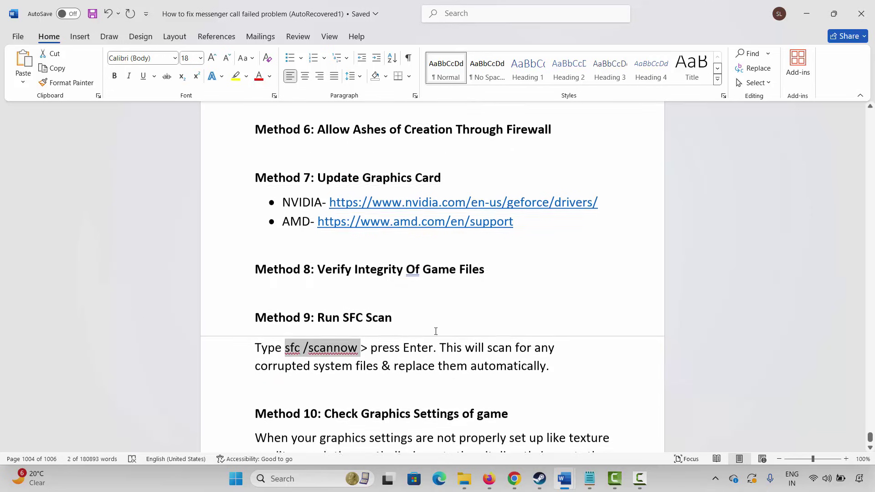
{"action": "scroll", "coordinate": [431, 326], "scroll_direction": "down", "scroll_amount": 2}
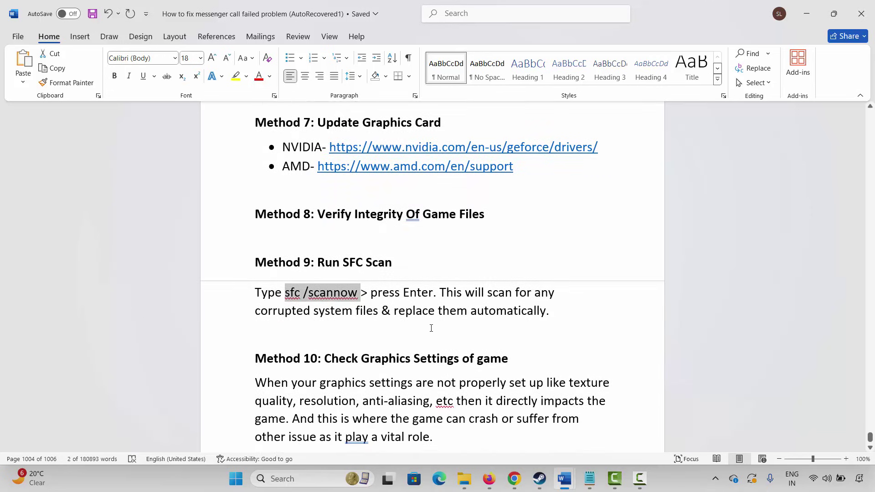
{"action": "left_click", "coordinate": [245, 333]}
{"action": "scroll", "coordinate": [346, 354], "scroll_direction": "down", "scroll_amount": 1}
{"action": "scroll", "coordinate": [346, 354], "scroll_direction": "down", "scroll_amount": 2}
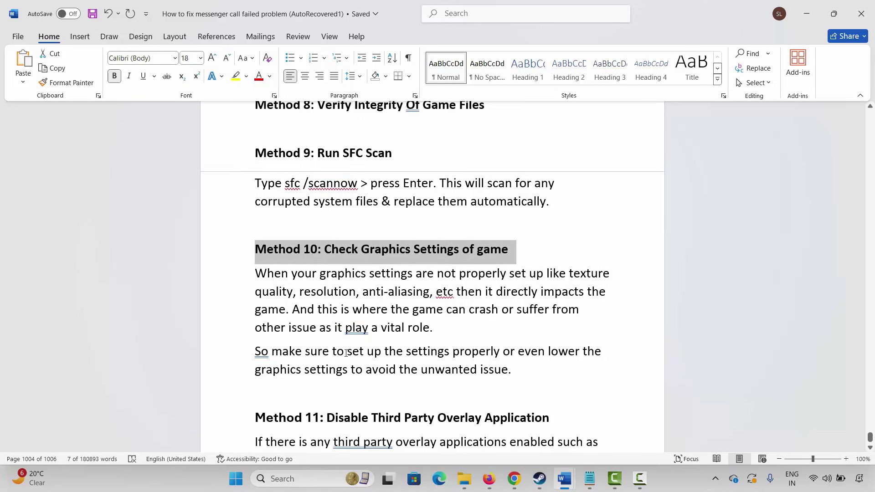
{"action": "left_click_drag", "start_coordinate": [330, 293], "coordinate": [421, 293]}
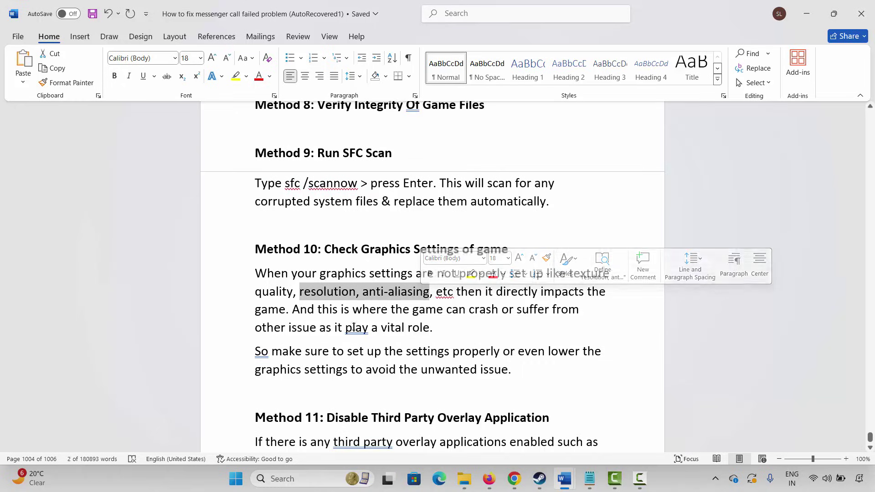
{"action": "left_click_drag", "start_coordinate": [278, 352], "coordinate": [471, 346]}
{"action": "left_click_drag", "start_coordinate": [287, 369], "coordinate": [347, 370]}
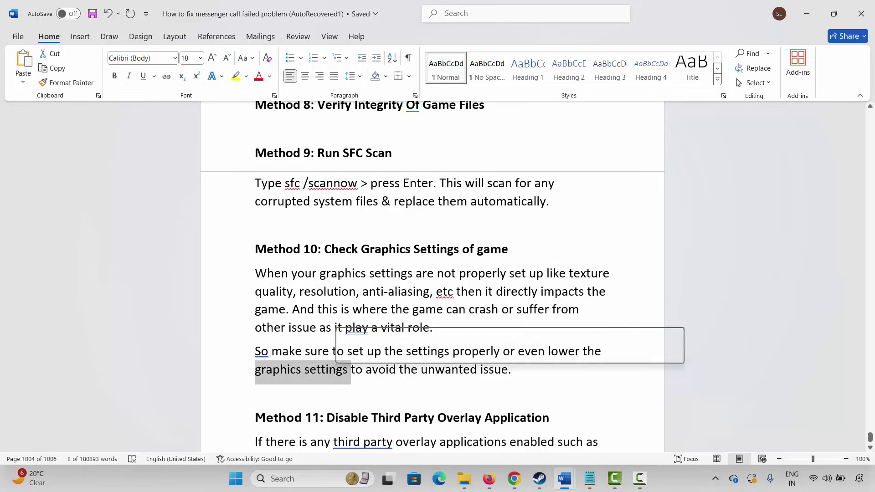
Read Method 11 on third-party overlays, highlighting 'there is any third party'.
{"action": "scroll", "coordinate": [316, 385], "scroll_direction": "down", "scroll_amount": 2}
{"action": "scroll", "coordinate": [317, 385], "scroll_direction": "down", "scroll_amount": 3}
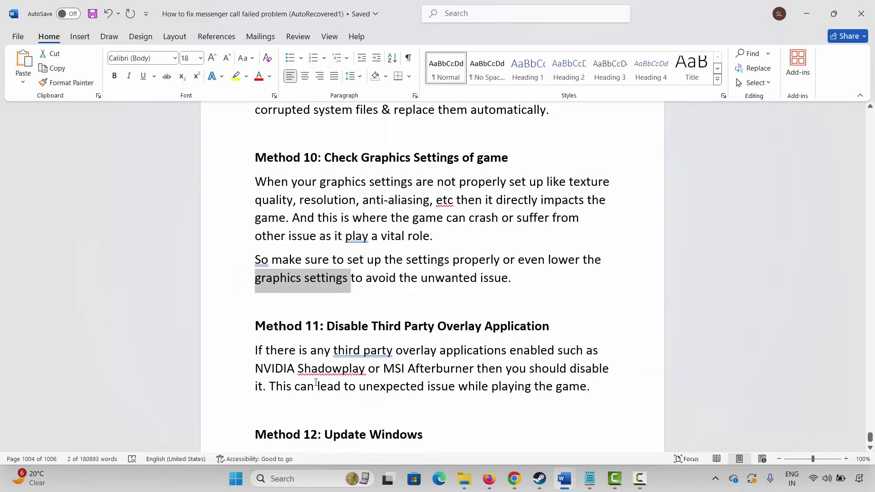
{"action": "left_click", "coordinate": [229, 312]}
{"action": "left_click", "coordinate": [301, 333]}
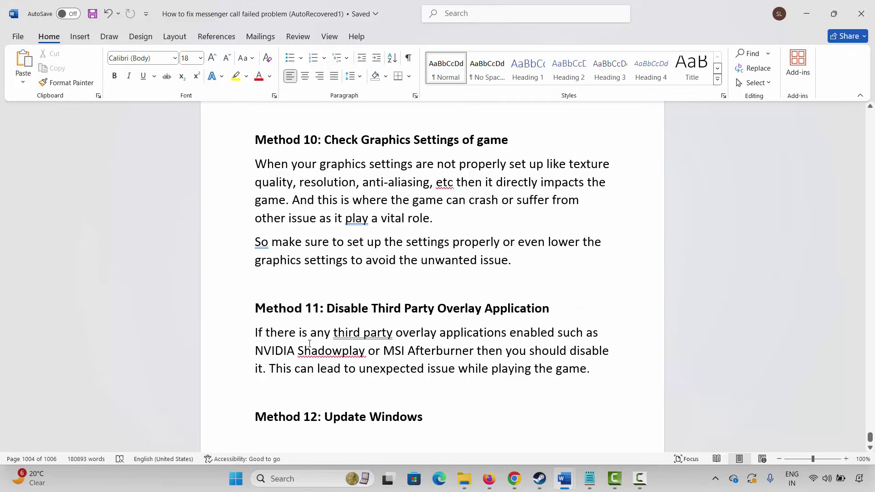
{"action": "left_click_drag", "start_coordinate": [268, 332], "coordinate": [388, 337]}
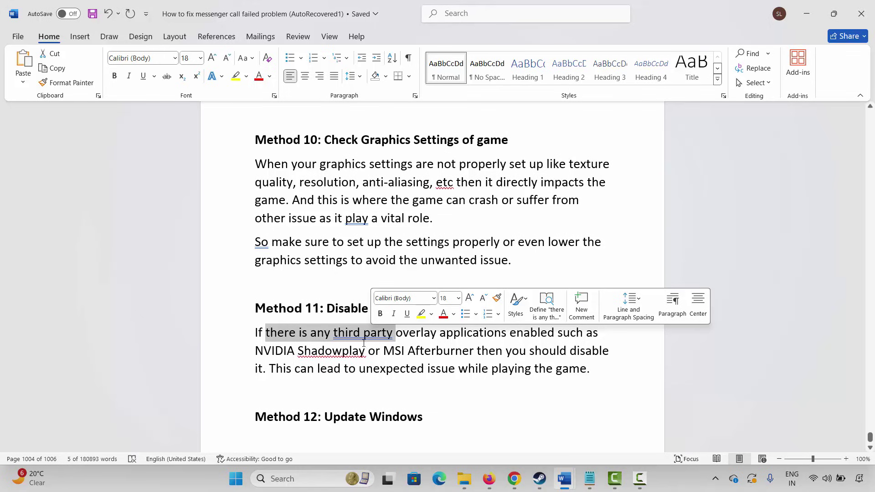
Mark the Method 12: Update Windows heading and open Windows search.
{"action": "scroll", "coordinate": [367, 343], "scroll_direction": "down", "scroll_amount": 1}
{"action": "left_click", "coordinate": [230, 365]}
{"action": "left_click", "coordinate": [259, 385]}
{"action": "left_click", "coordinate": [303, 481]}
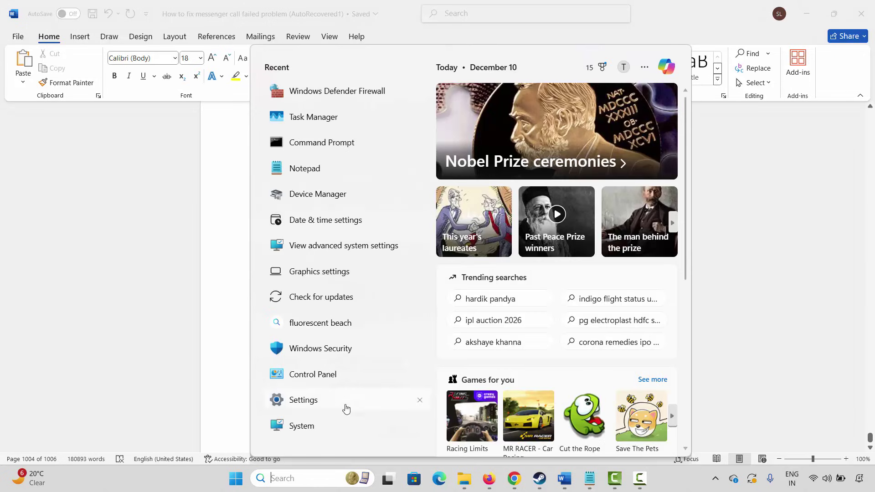
Check Windows Update, showing KB5072033 pending restart, then close Settings.
{"action": "left_click", "coordinate": [322, 298]}
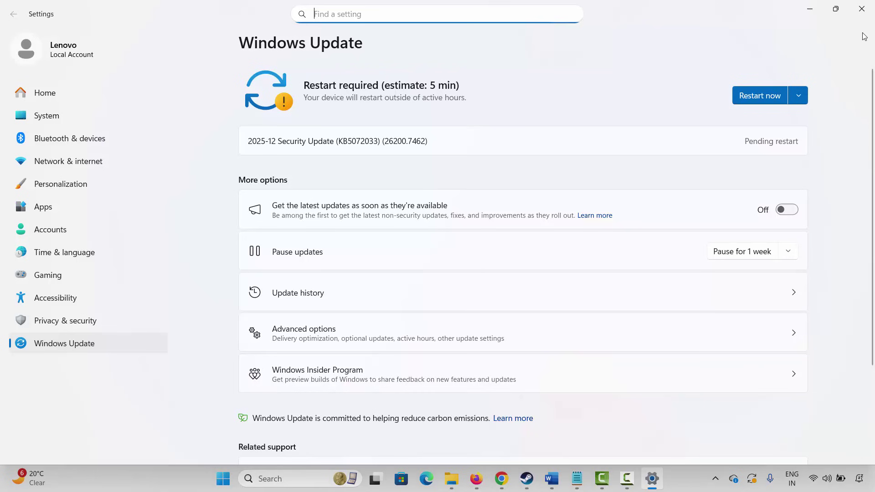
{"action": "left_click", "coordinate": [861, 8]}
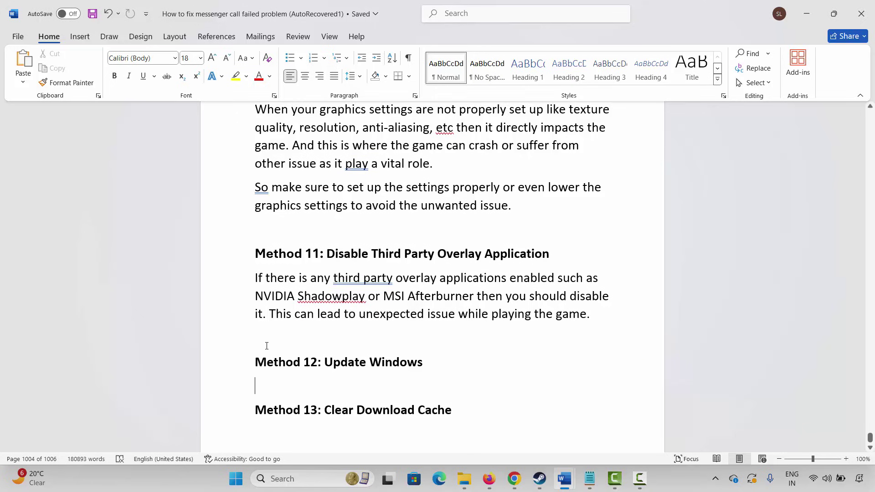
{"action": "scroll", "coordinate": [267, 346], "scroll_direction": "down", "scroll_amount": 1}
Mark the Method 13: Clear Download Cache heading, then switch to Steam's library.
{"action": "left_click", "coordinate": [231, 385]}
{"action": "left_click", "coordinate": [334, 399]}
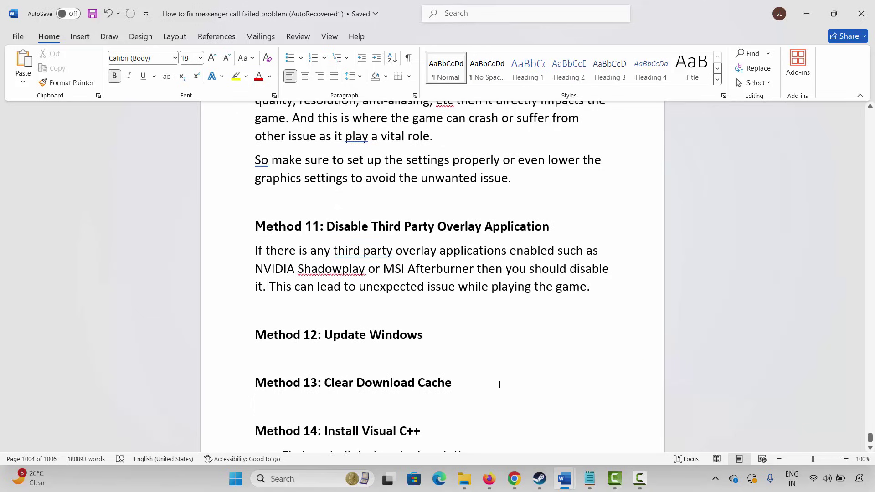
{"action": "left_click", "coordinate": [540, 478]}
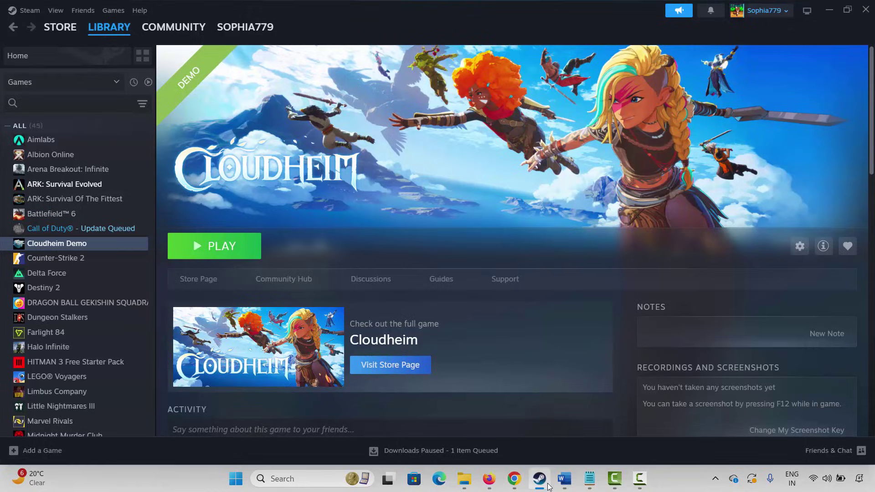
Go through Steam Settings, past Storage and Cloud, to the Downloads page.
{"action": "left_click", "coordinate": [28, 10]}
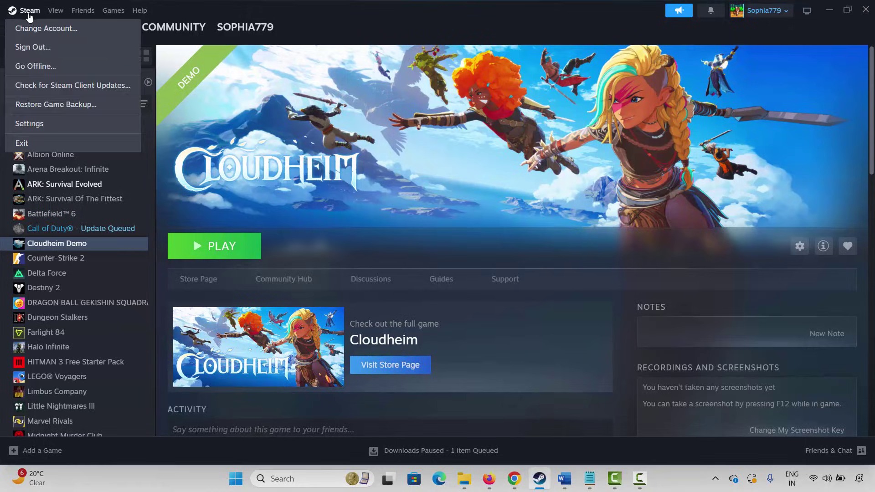
{"action": "left_click", "coordinate": [39, 132]}
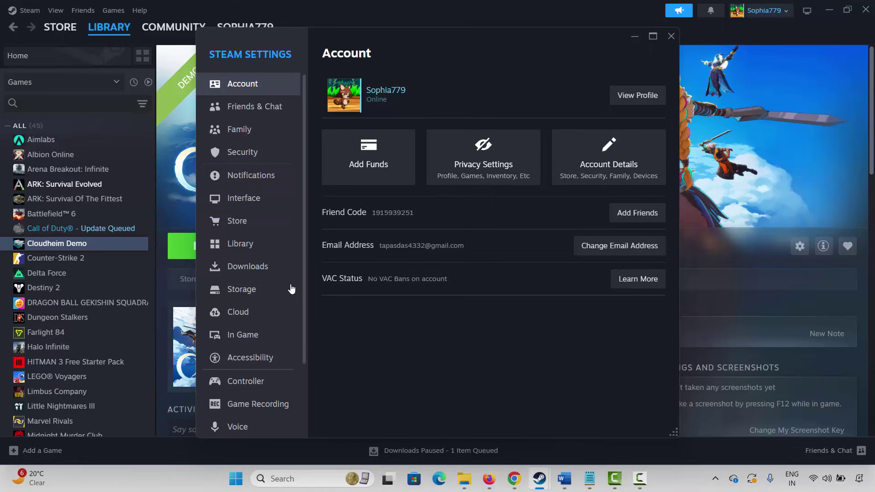
{"action": "left_click", "coordinate": [249, 292]}
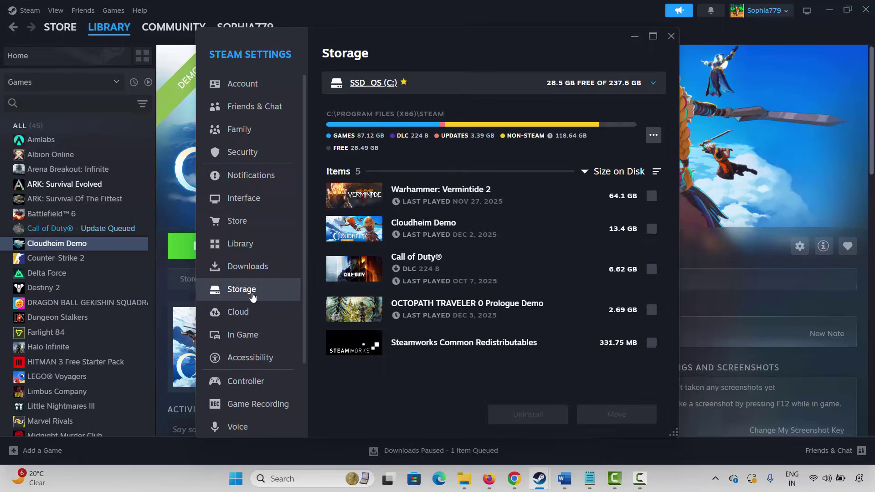
{"action": "left_click", "coordinate": [250, 313]}
{"action": "left_click", "coordinate": [258, 266]}
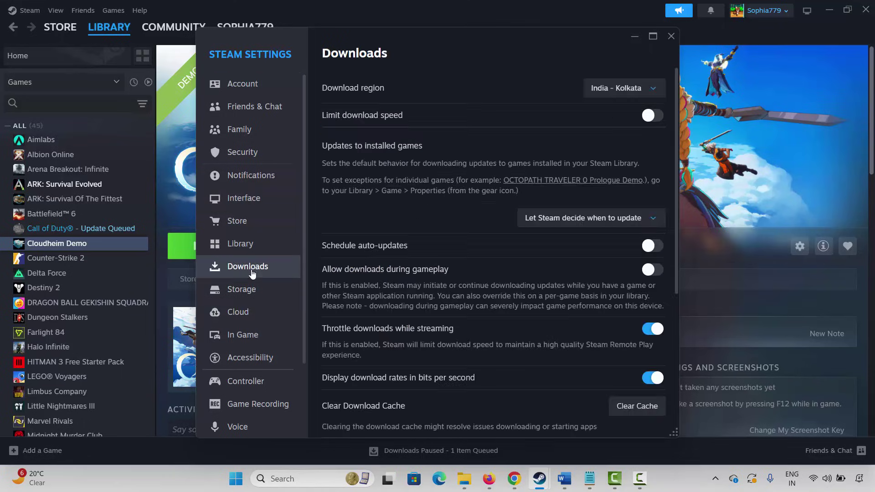
{"action": "scroll", "coordinate": [504, 290], "scroll_direction": "down", "scroll_amount": 5}
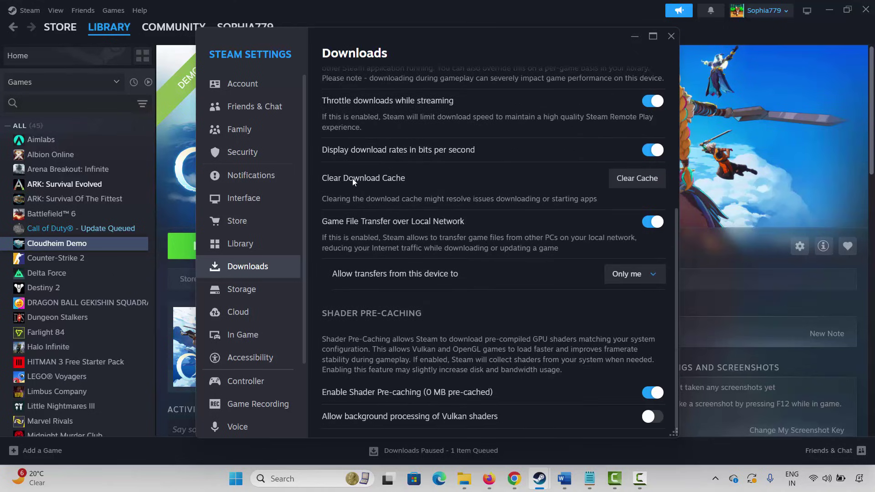
Start Clear Download Cache but cancel it, then close Settings and return to the Word guide.
{"action": "left_click", "coordinate": [642, 188]}
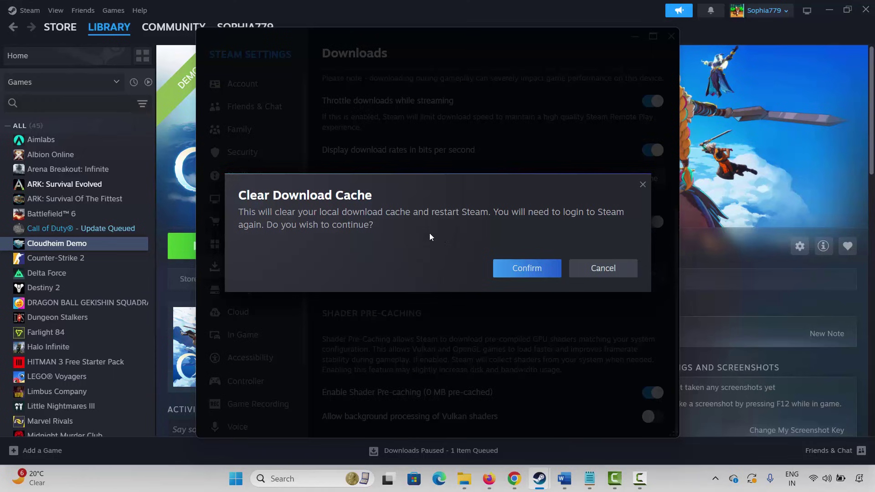
{"action": "left_click", "coordinate": [596, 270]}
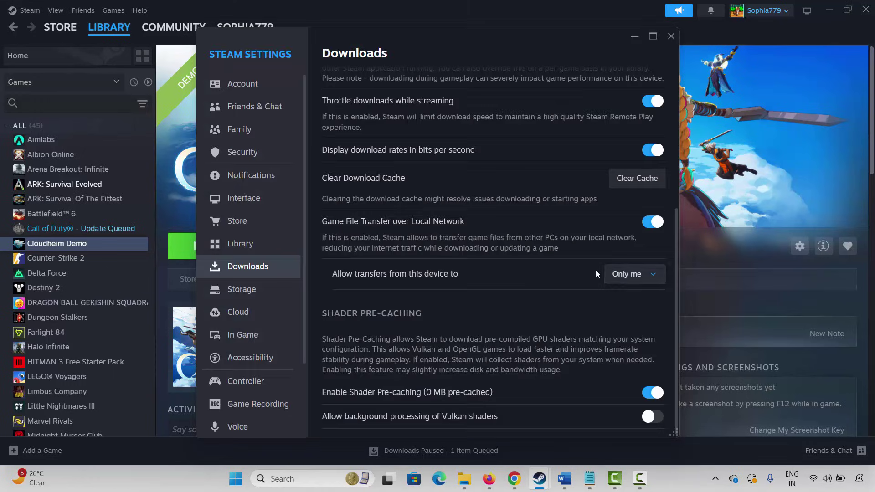
{"action": "left_click", "coordinate": [670, 36]}
{"action": "left_click", "coordinate": [564, 478]}
Copy the learn.microsoft.com Visual C++ redistributable link from Method 14 of the guide.
{"action": "scroll", "coordinate": [302, 369], "scroll_direction": "down", "scroll_amount": 1}
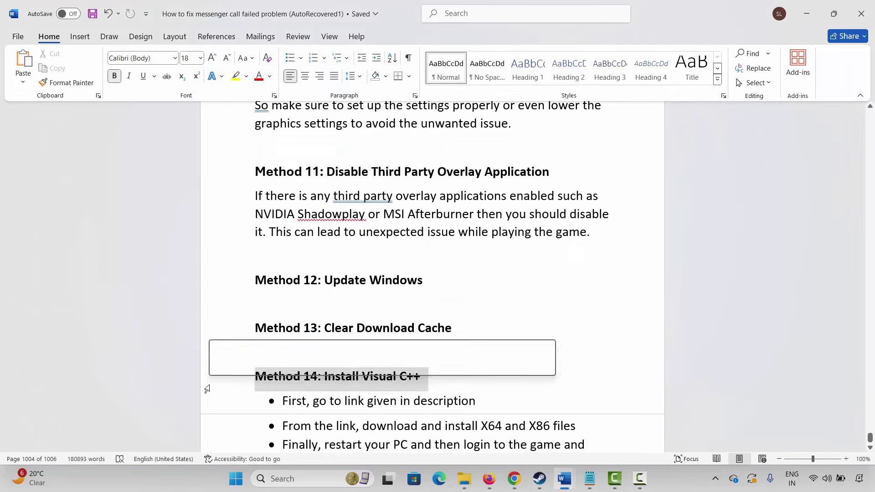
{"action": "scroll", "coordinate": [303, 392], "scroll_direction": "down", "scroll_amount": 2}
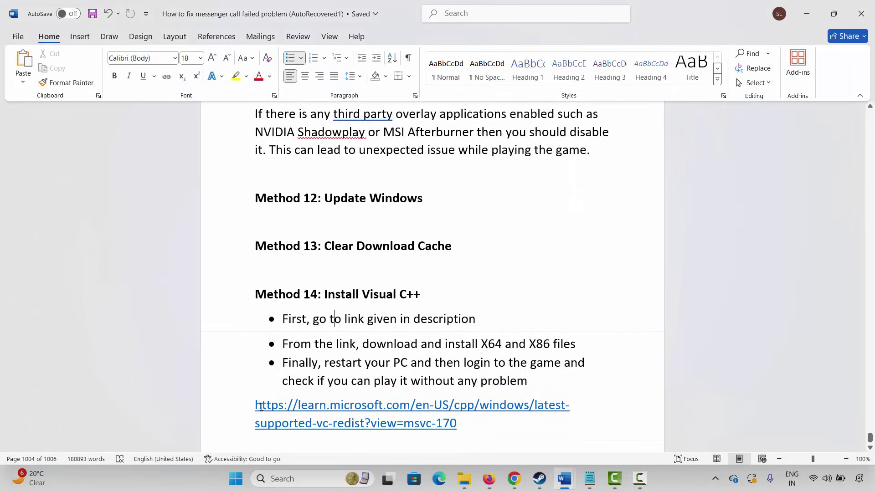
{"action": "left_click_drag", "start_coordinate": [265, 407], "coordinate": [460, 421]}
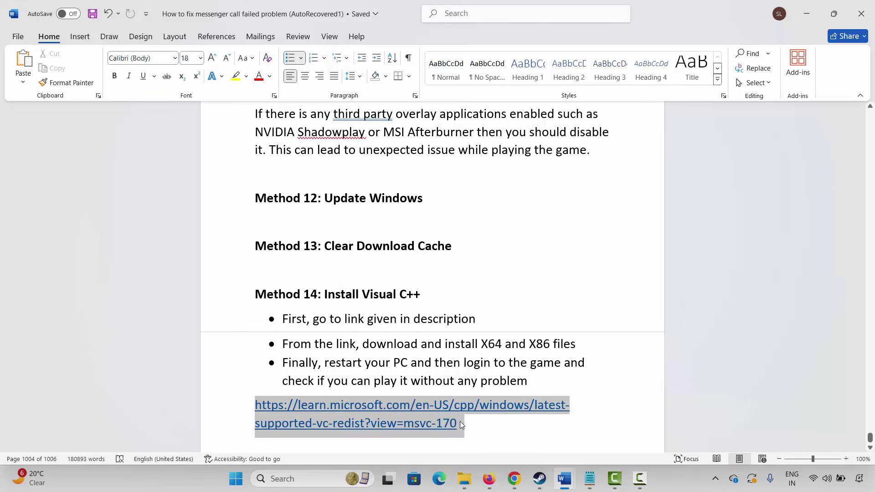
{"action": "right_click", "coordinate": [359, 416]}
{"action": "left_click", "coordinate": [410, 184]}
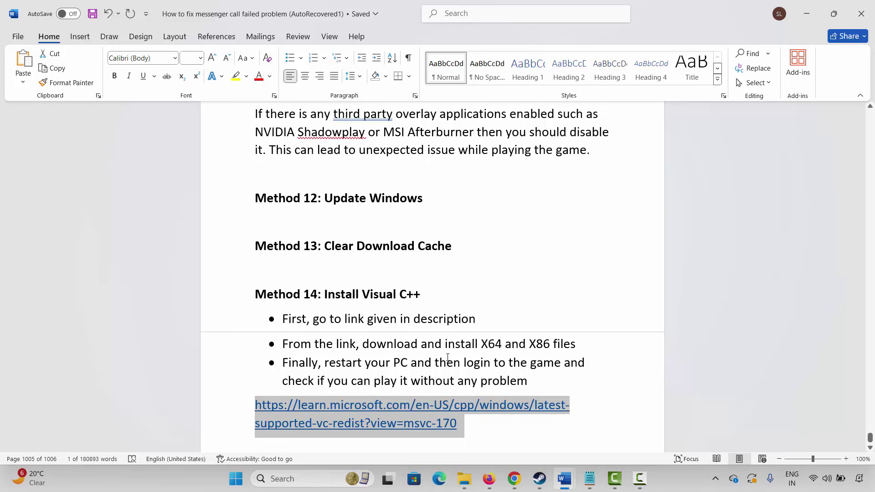
Download the x86 Visual C++ redistributable from the Microsoft page in Chrome.
{"action": "left_click", "coordinate": [514, 478]}
{"action": "scroll", "coordinate": [372, 193], "scroll_direction": "down", "scroll_amount": 3}
{"action": "scroll", "coordinate": [372, 194], "scroll_direction": "down", "scroll_amount": 10}
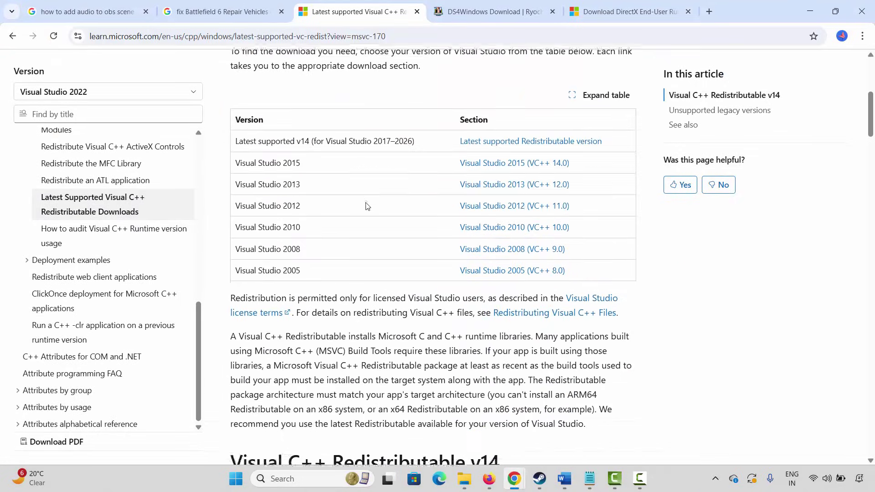
{"action": "scroll", "coordinate": [378, 207], "scroll_direction": "down", "scroll_amount": 3}
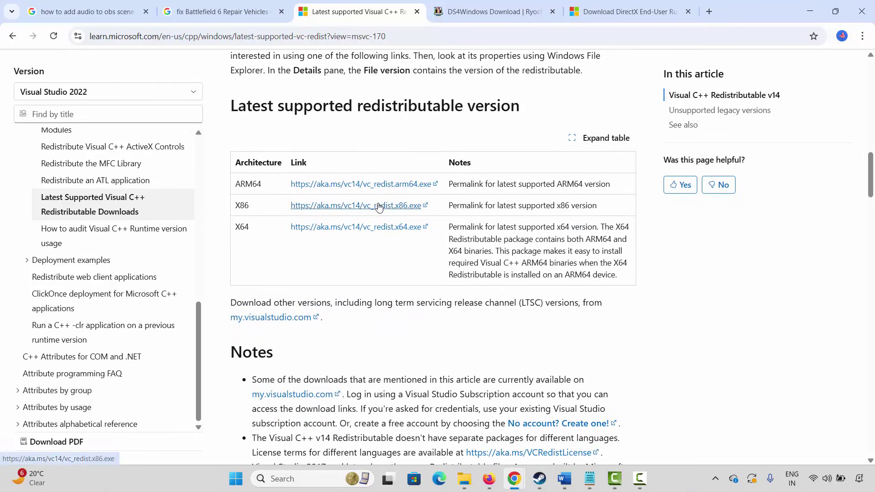
{"action": "left_click", "coordinate": [367, 212]}
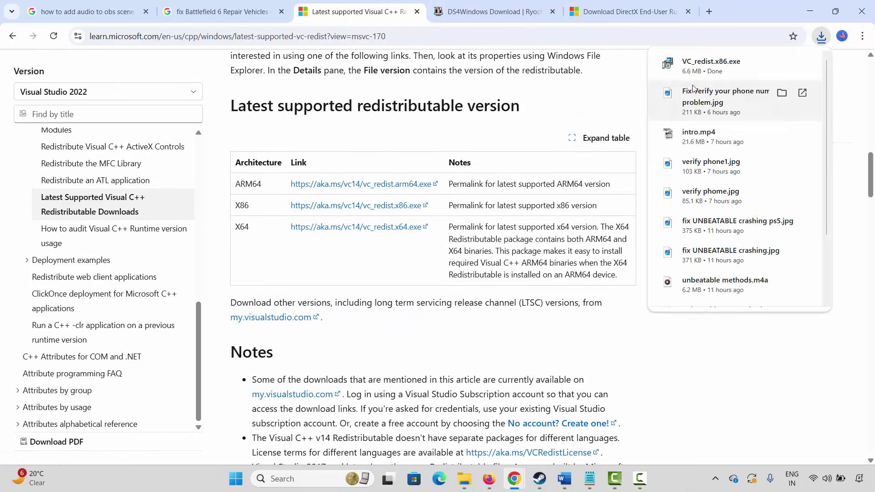
{"action": "left_click", "coordinate": [710, 68]}
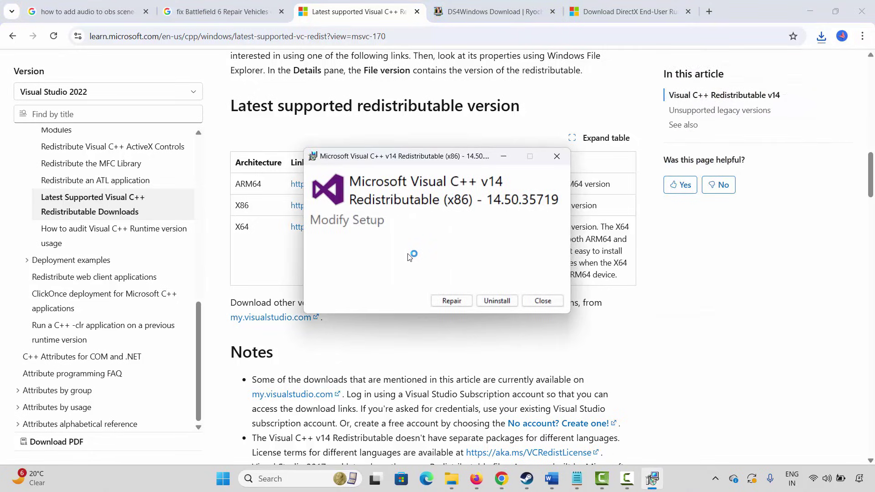
Repair the x86 Visual C++ v14 redistributable, close setup, and return to the Word guide.
{"action": "left_click", "coordinate": [455, 302]}
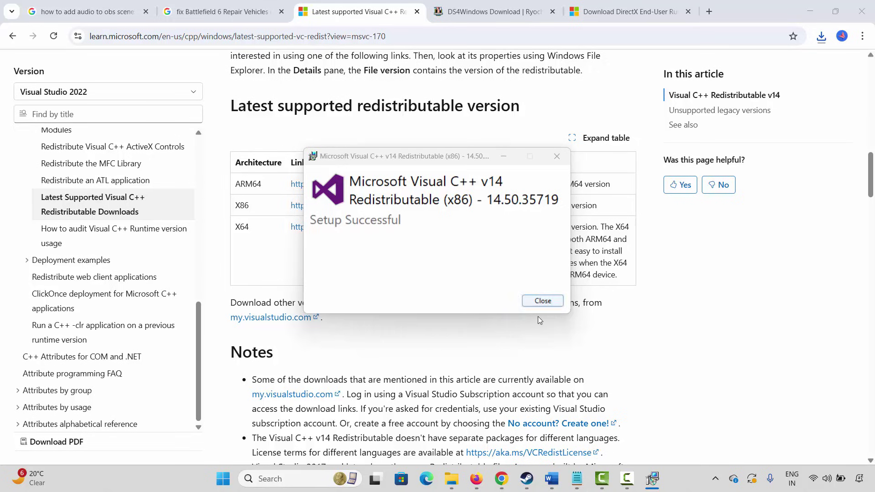
{"action": "left_click", "coordinate": [543, 300]}
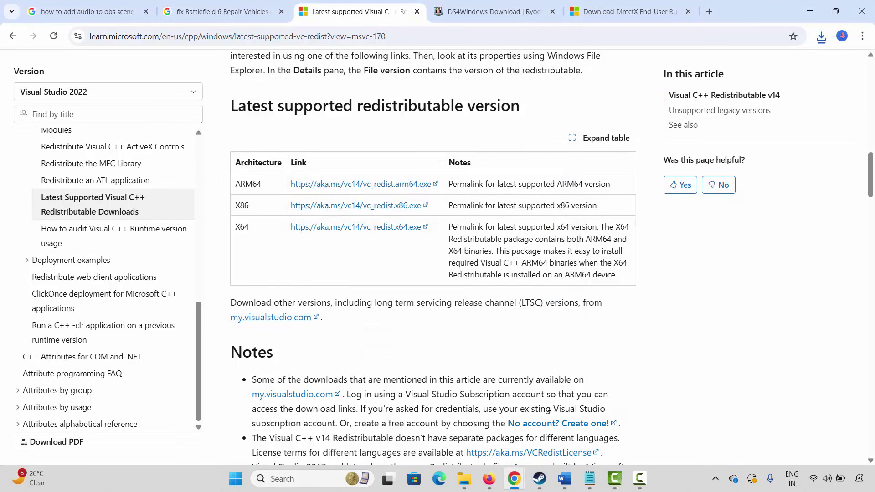
{"action": "mouse_move", "coordinate": [564, 478]}
{"action": "left_click", "coordinate": [490, 429]}
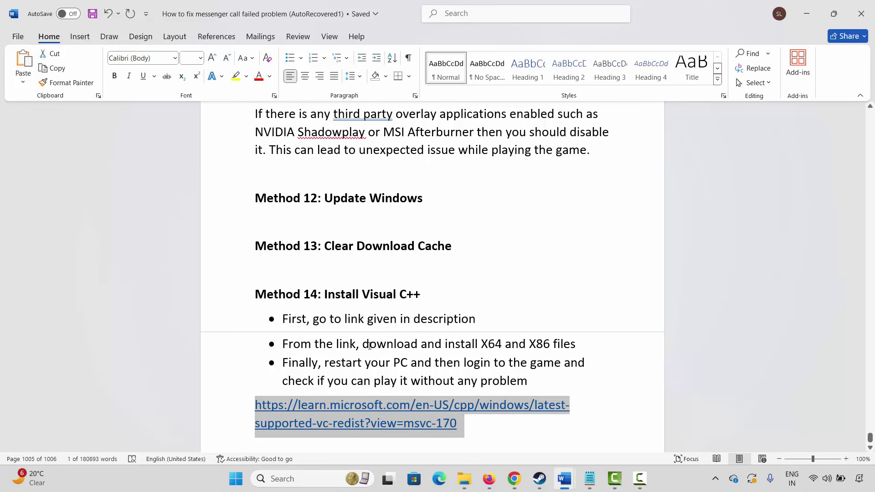
{"action": "scroll", "coordinate": [368, 347], "scroll_direction": "down", "scroll_amount": 3}
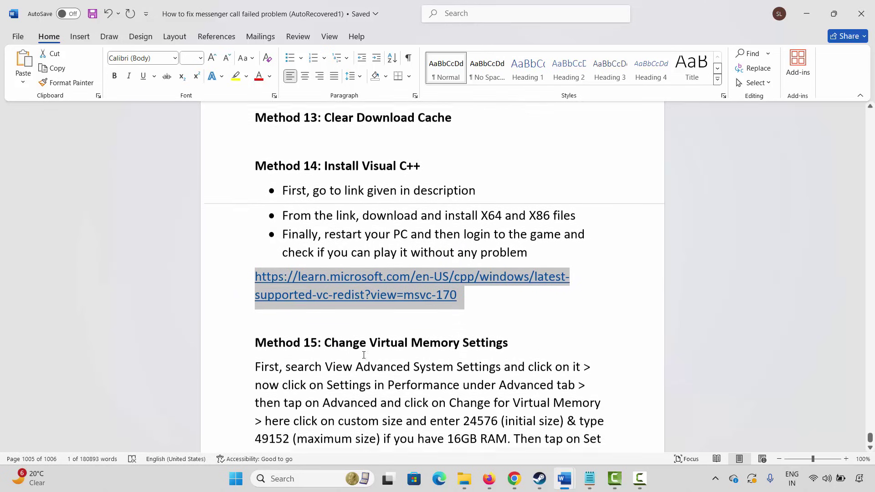
{"action": "scroll", "coordinate": [363, 355], "scroll_direction": "down", "scroll_amount": 1}
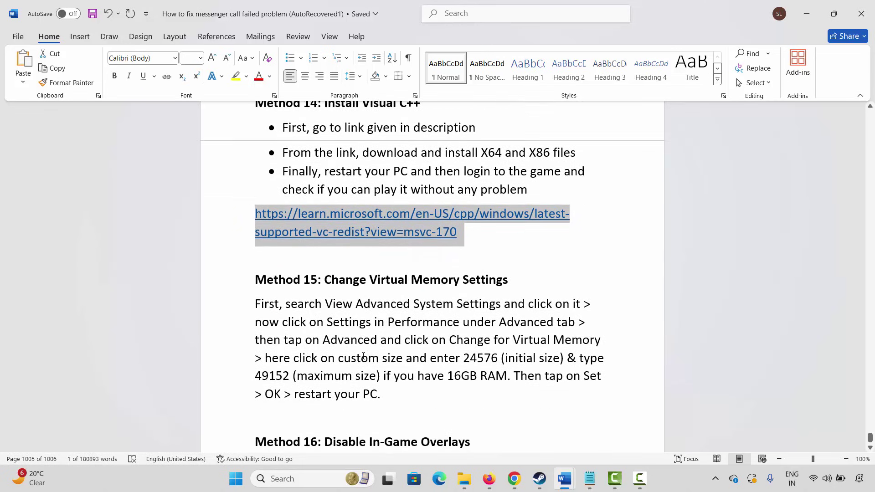
{"action": "left_click", "coordinate": [291, 479]}
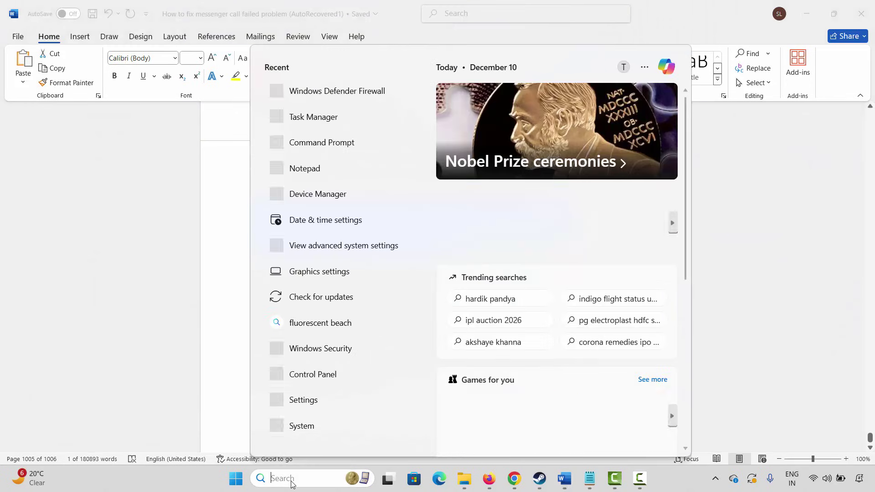
{"action": "left_click", "coordinate": [336, 247]}
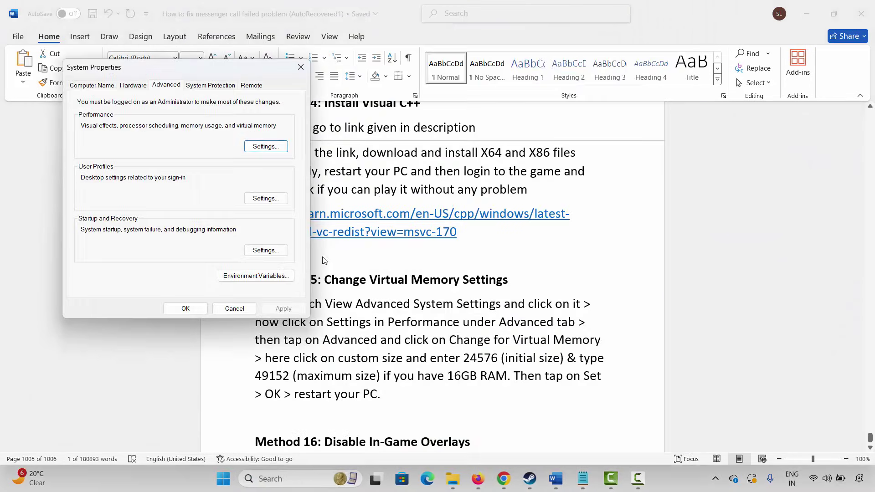
{"action": "left_click", "coordinate": [278, 150]}
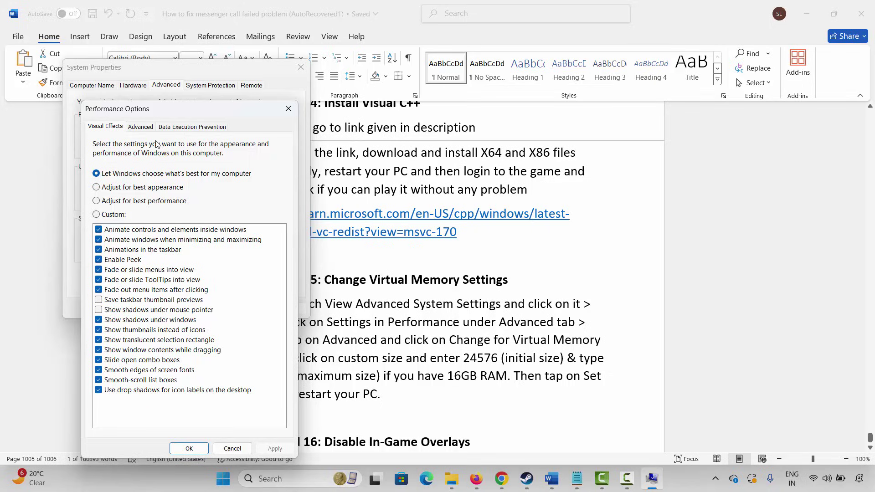
{"action": "left_click", "coordinate": [141, 127]}
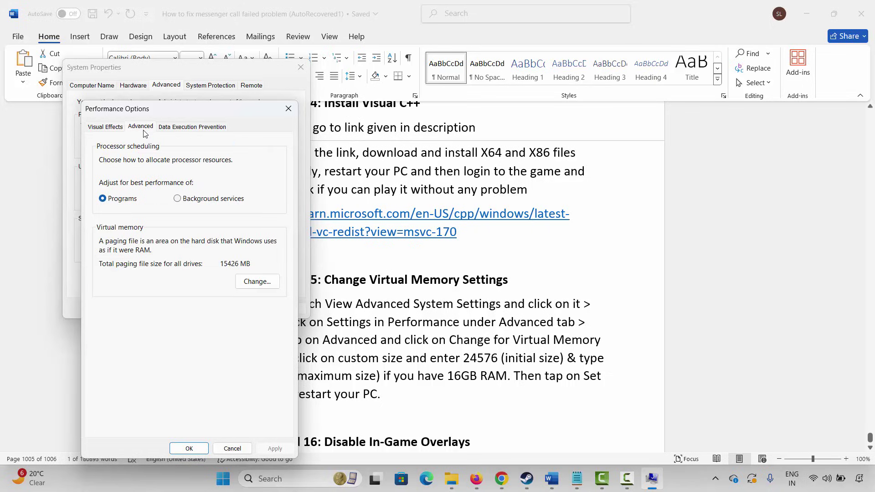
{"action": "left_click", "coordinate": [258, 283]}
{"action": "left_click", "coordinate": [137, 207]}
{"action": "left_click", "coordinate": [137, 215]}
{"action": "left_click", "coordinate": [140, 197]}
{"action": "left_click", "coordinate": [142, 207]}
{"action": "left_click", "coordinate": [143, 216]}
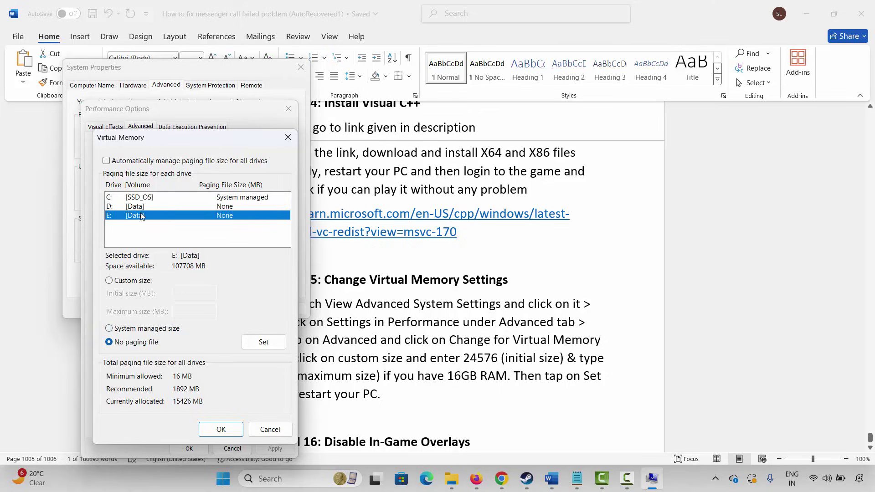
{"action": "left_click", "coordinate": [141, 198]}
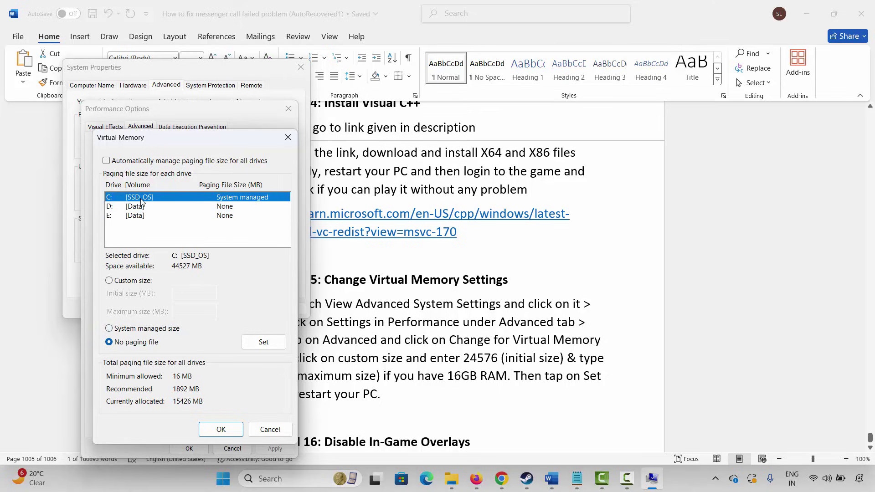
{"action": "left_click", "coordinate": [109, 281]}
{"action": "left_click", "coordinate": [188, 293]}
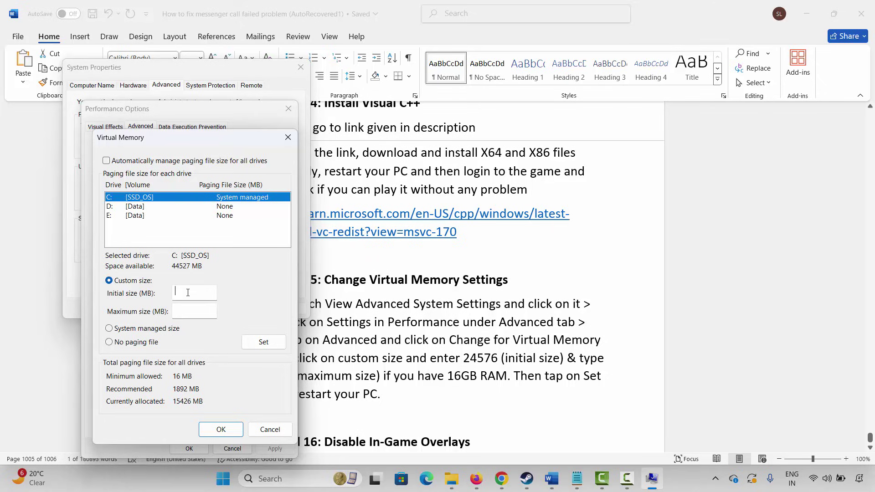
{"action": "type", "text": "12288"}
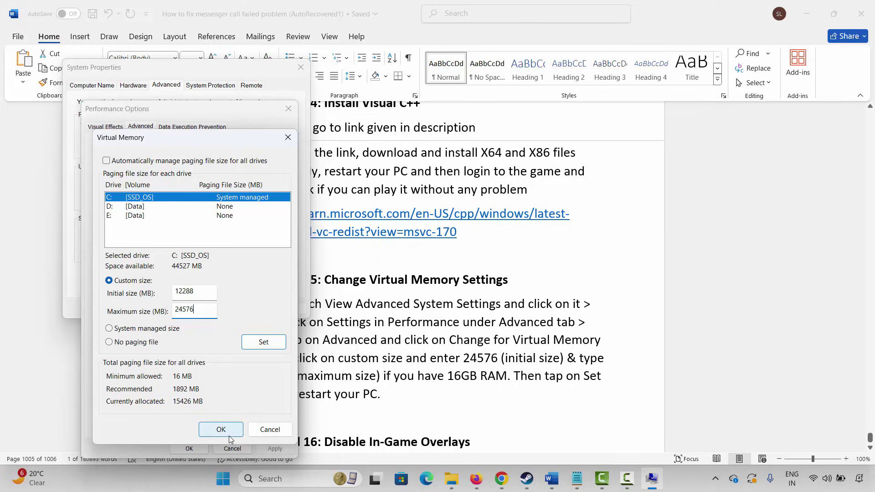
{"action": "left_click", "coordinate": [270, 429]}
{"action": "left_click", "coordinate": [288, 108]}
{"action": "left_click", "coordinate": [301, 67]}
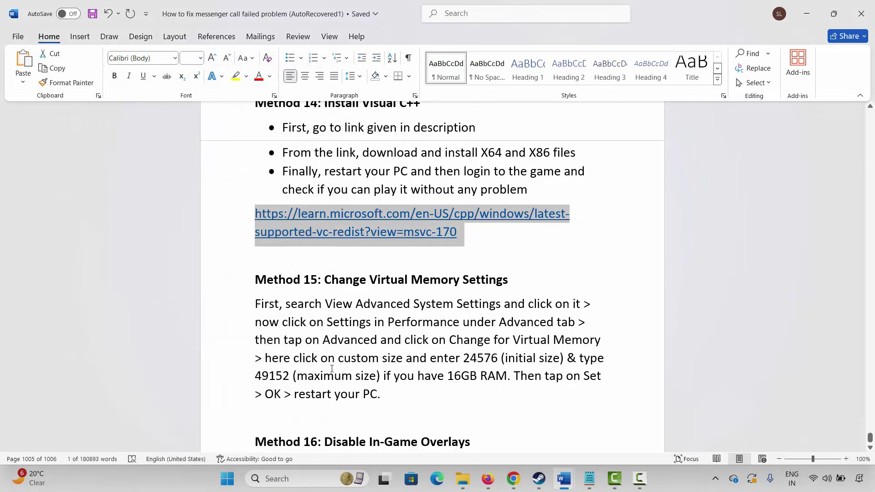
Switch off 'Enable the Steam Overlay while in-game' in Steam's In Game settings.
{"action": "scroll", "coordinate": [332, 368], "scroll_direction": "down", "scroll_amount": 3}
{"action": "scroll", "coordinate": [285, 360], "scroll_direction": "down", "scroll_amount": 2}
{"action": "left_click", "coordinate": [541, 484]}
{"action": "left_click", "coordinate": [27, 10]}
{"action": "left_click", "coordinate": [66, 127]}
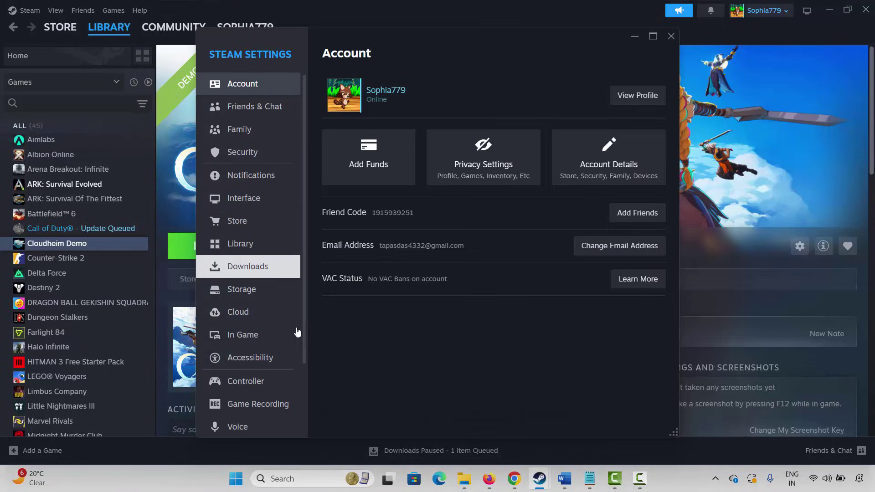
{"action": "left_click", "coordinate": [247, 337]}
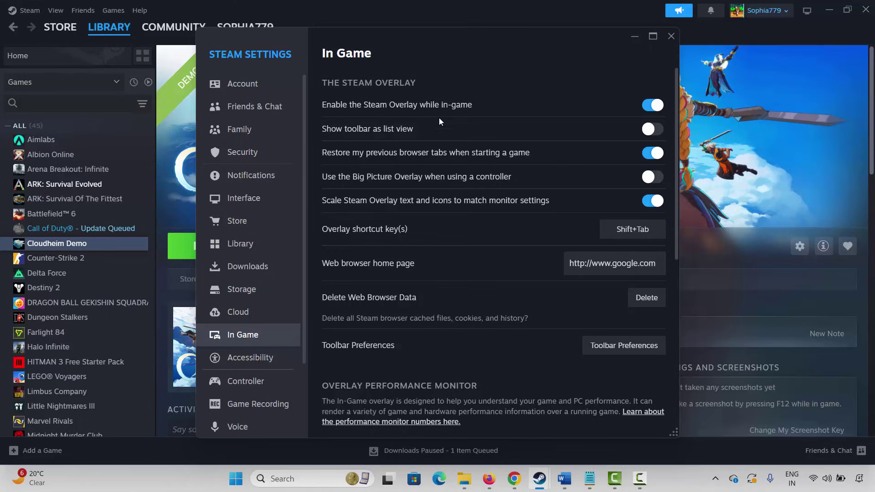
{"action": "left_click", "coordinate": [650, 107]}
{"action": "left_click", "coordinate": [671, 37]}
Read through the guide's GeForce Experience and Discord in-game overlay instructions.
{"action": "left_click", "coordinate": [562, 478]}
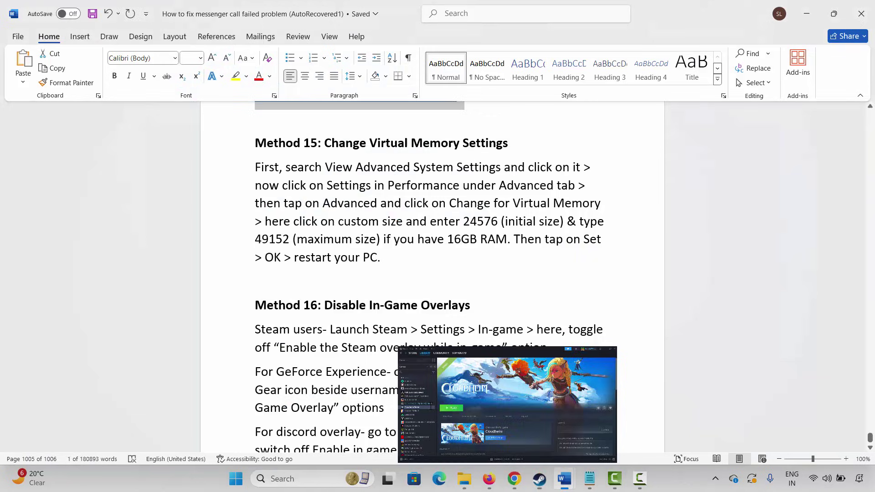
{"action": "scroll", "coordinate": [267, 322], "scroll_direction": "down", "scroll_amount": 1}
{"action": "left_click_drag", "start_coordinate": [266, 322], "coordinate": [492, 324]}
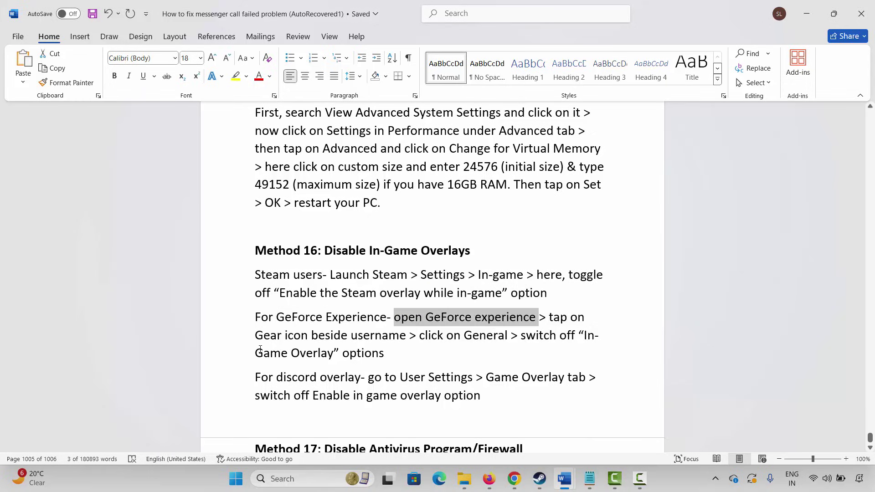
{"action": "left_click_drag", "start_coordinate": [273, 340], "coordinate": [351, 337]}
{"action": "left_click", "coordinate": [454, 335]}
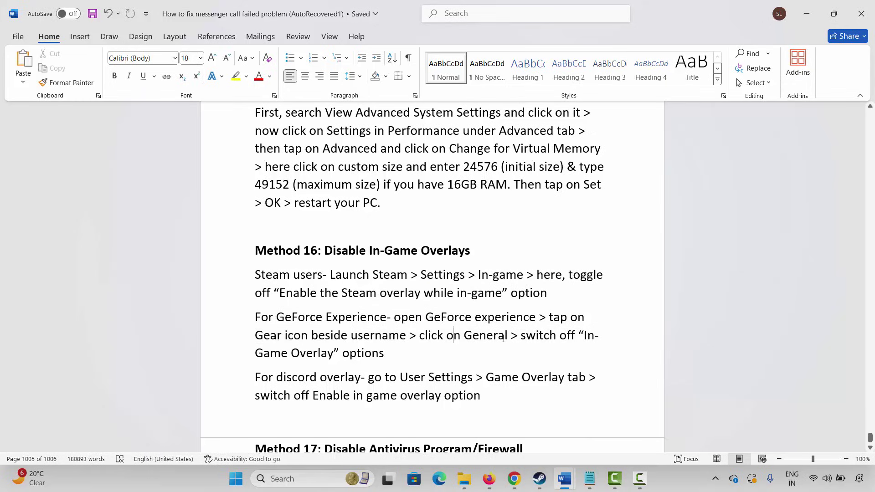
{"action": "left_click_drag", "start_coordinate": [279, 350], "coordinate": [384, 354]}
{"action": "left_click_drag", "start_coordinate": [255, 378], "coordinate": [360, 378]}
{"action": "left_click", "coordinate": [388, 394]}
{"action": "left_click_drag", "start_coordinate": [288, 397], "coordinate": [352, 395]}
{"action": "left_click", "coordinate": [293, 336]}
Read Method 17's antivirus and firewall guidance, then launch Windows Security from search.
{"action": "scroll", "coordinate": [305, 336], "scroll_direction": "down", "scroll_amount": 5}
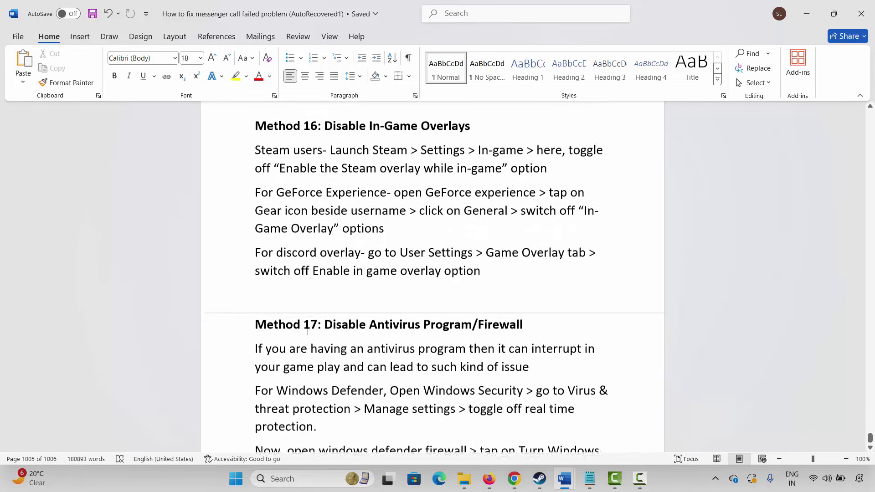
{"action": "scroll", "coordinate": [307, 334], "scroll_direction": "down", "scroll_amount": 3}
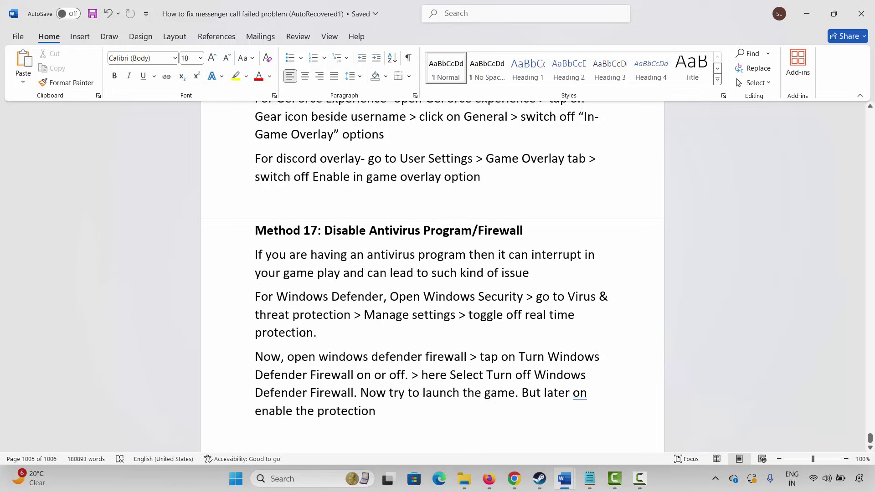
{"action": "left_click_drag", "start_coordinate": [309, 249], "coordinate": [460, 253]}
{"action": "left_click_drag", "start_coordinate": [284, 273], "coordinate": [389, 273]}
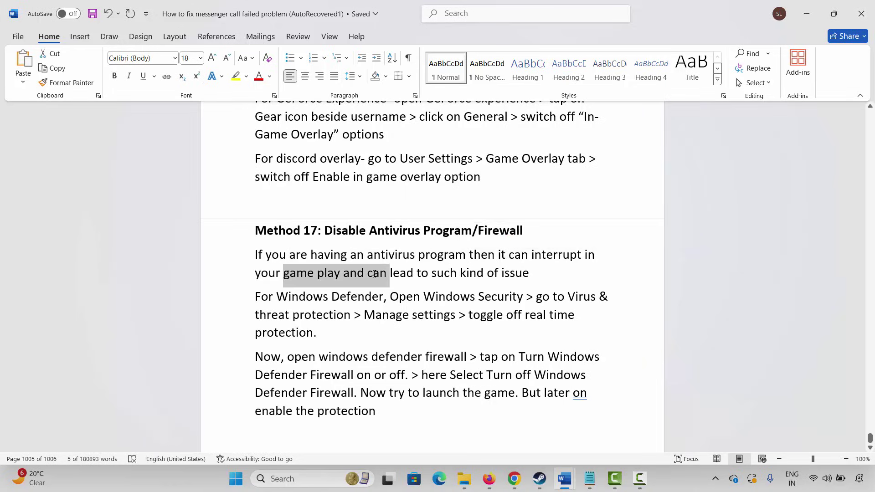
{"action": "left_click", "coordinate": [429, 325]}
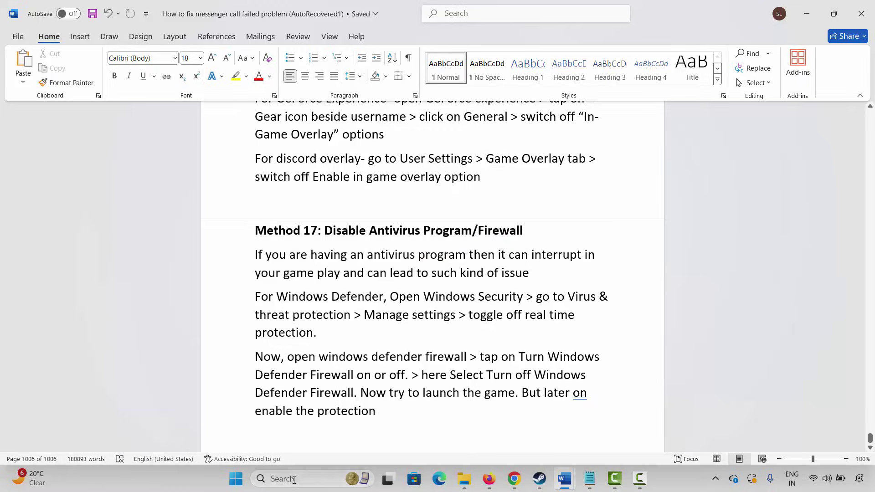
{"action": "left_click", "coordinate": [291, 481]}
{"action": "left_click", "coordinate": [323, 326]}
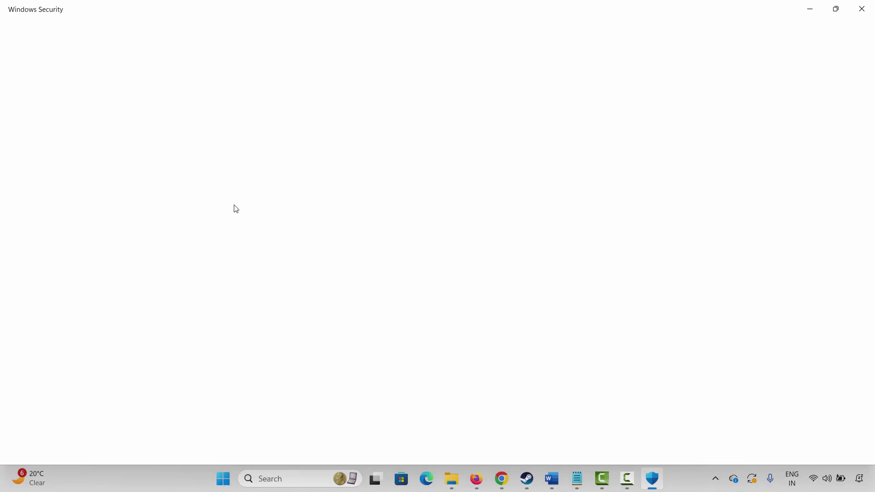
Confirm Real-time protection is Off, then close Windows Security and open Windows search.
{"action": "left_click", "coordinate": [271, 184]}
{"action": "scroll", "coordinate": [266, 342], "scroll_direction": "down", "scroll_amount": 6}
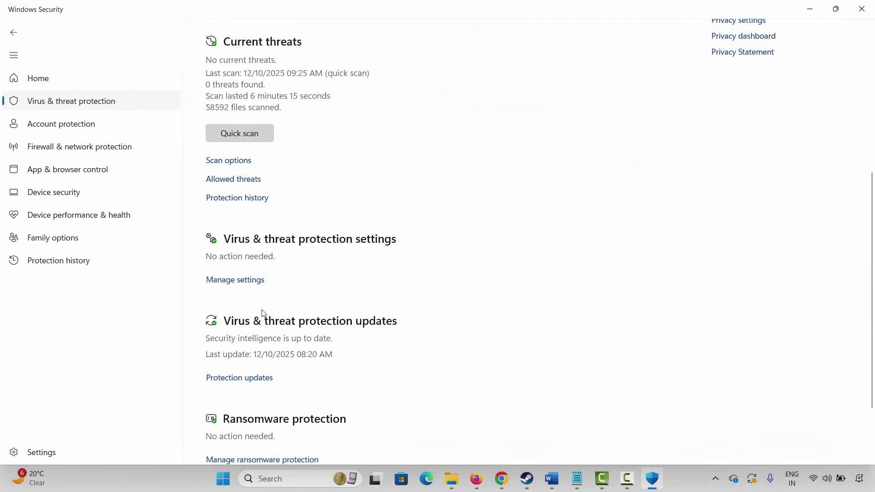
{"action": "left_click", "coordinate": [242, 286]}
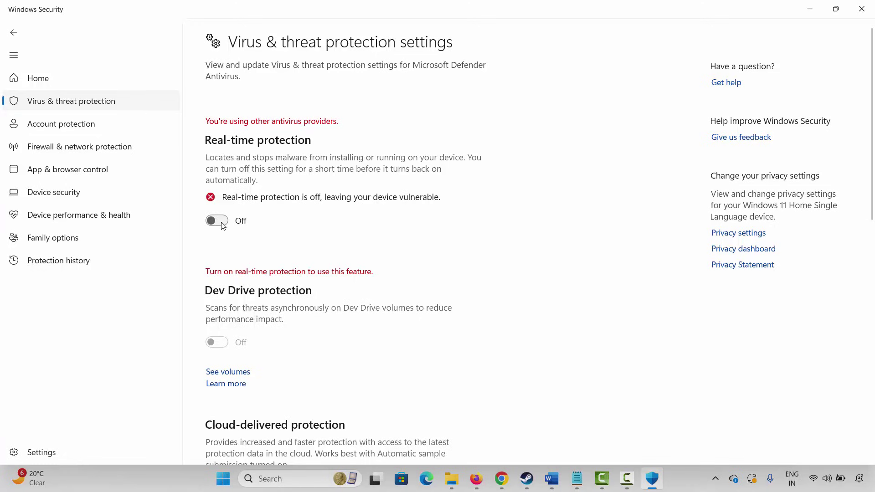
{"action": "left_click", "coordinate": [861, 9]}
{"action": "left_click", "coordinate": [273, 488]}
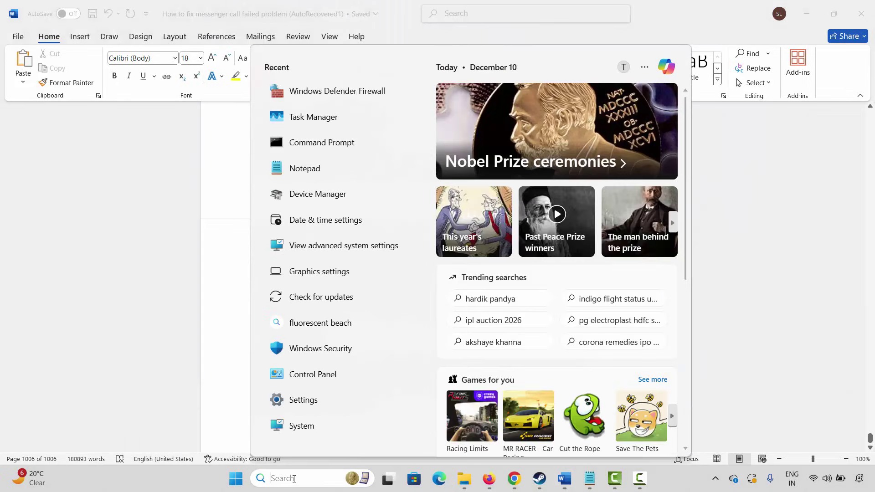
Turn off Windows Defender Firewall for both private and public networks.
{"action": "left_click", "coordinate": [328, 92]}
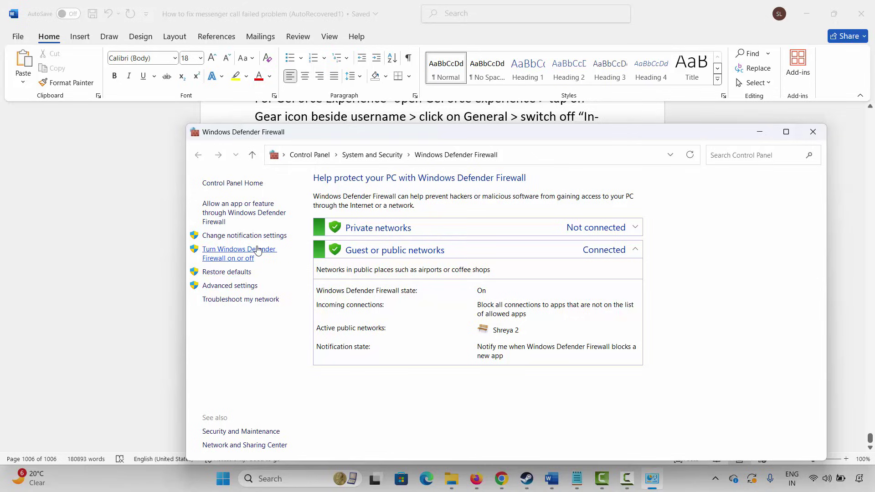
{"action": "left_click", "coordinate": [252, 257]}
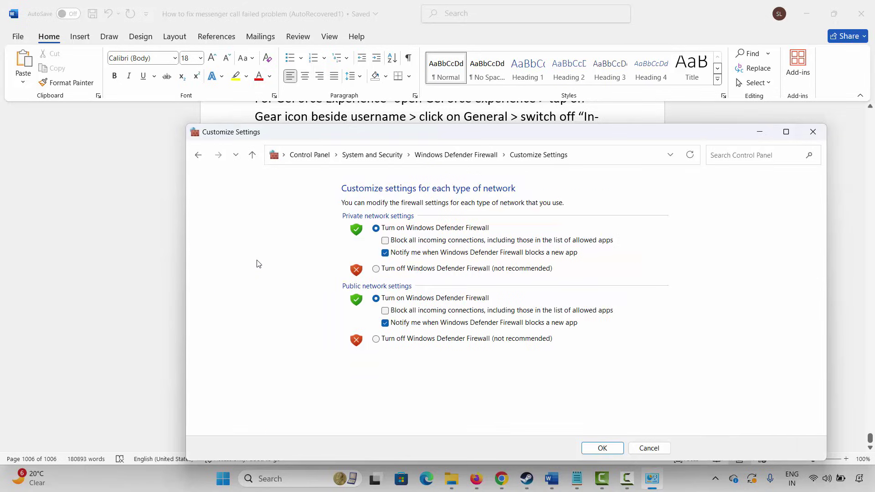
{"action": "left_click", "coordinate": [376, 269]}
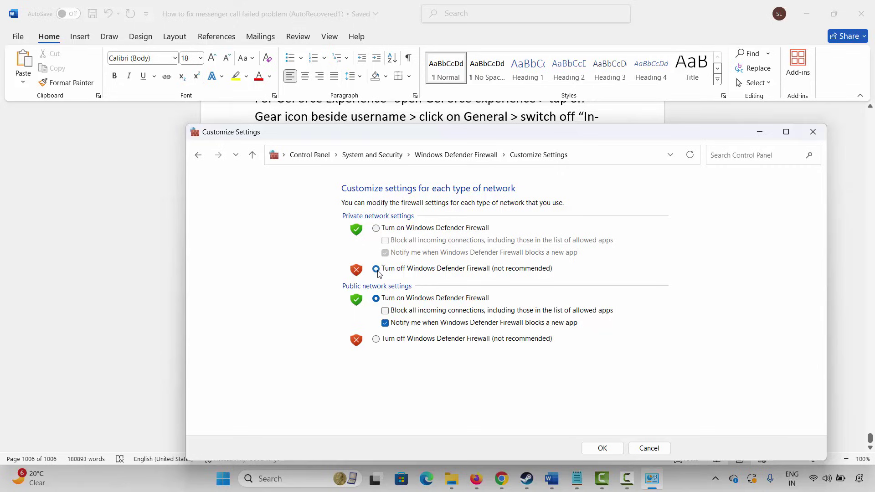
{"action": "left_click", "coordinate": [376, 339]}
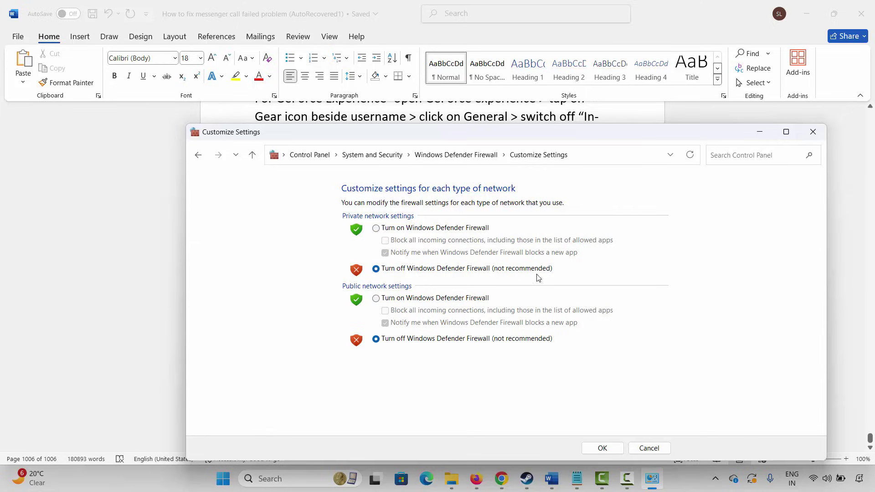
{"action": "left_click", "coordinate": [815, 138]}
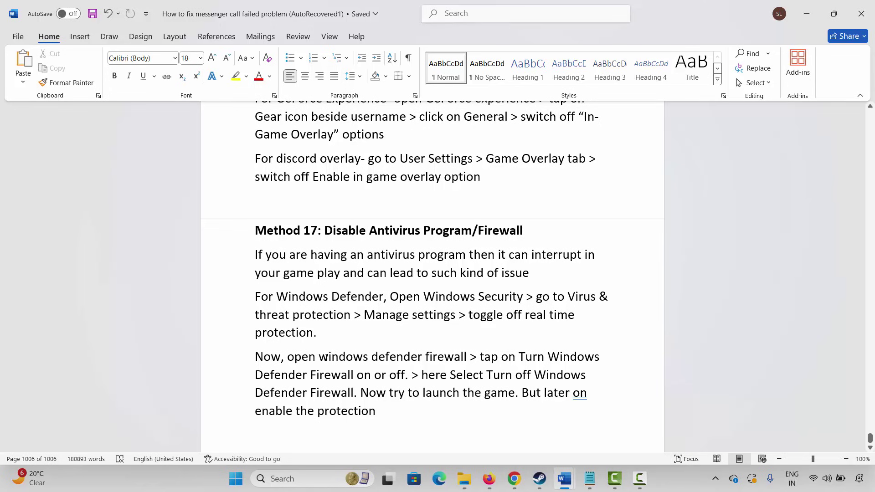
Copy the microsoft.com DirectX download link (id=35) from Method 18.
{"action": "scroll", "coordinate": [364, 330], "scroll_direction": "down", "scroll_amount": 1}
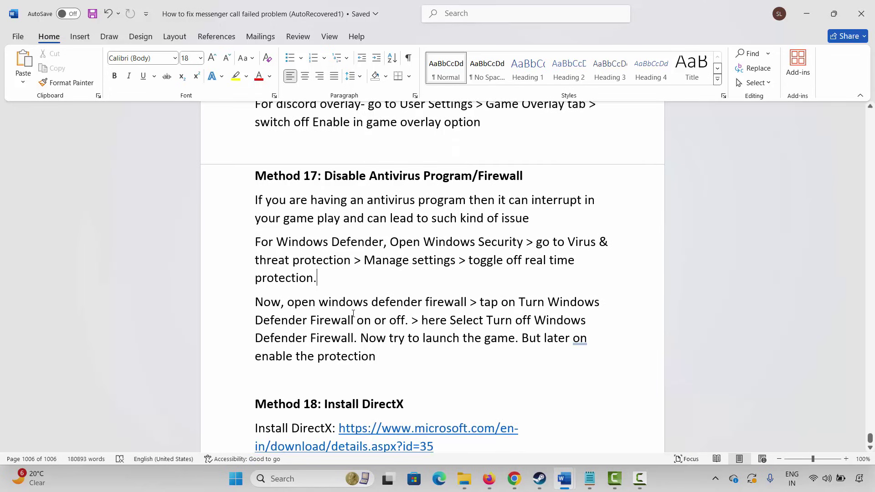
{"action": "scroll", "coordinate": [353, 315], "scroll_direction": "down", "scroll_amount": 1}
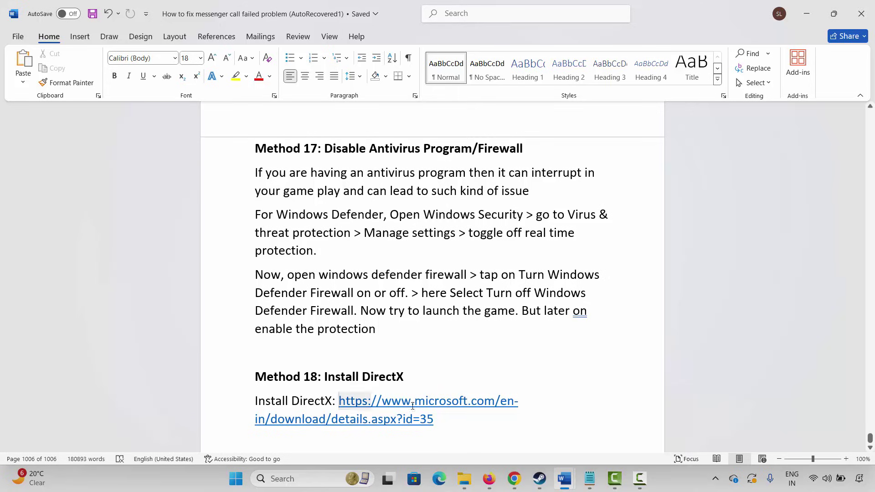
{"action": "left_click_drag", "start_coordinate": [339, 401], "coordinate": [434, 419]}
{"action": "right_click", "coordinate": [370, 419]}
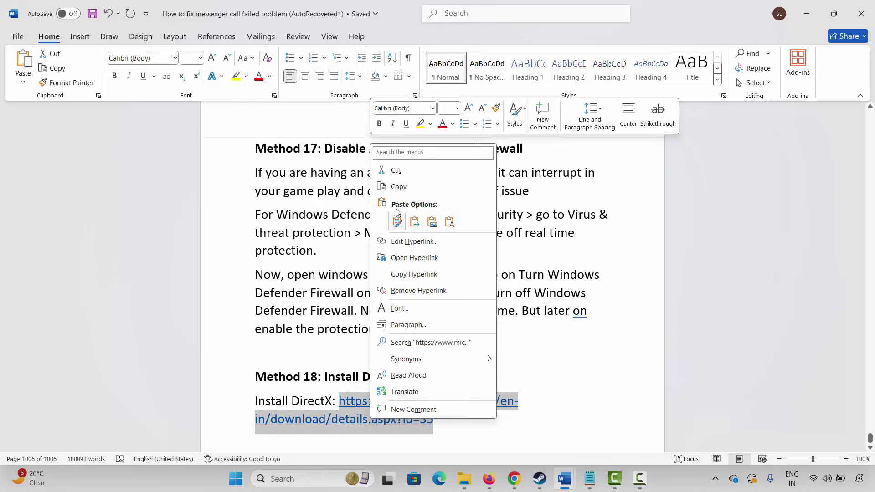
{"action": "left_click", "coordinate": [397, 187]}
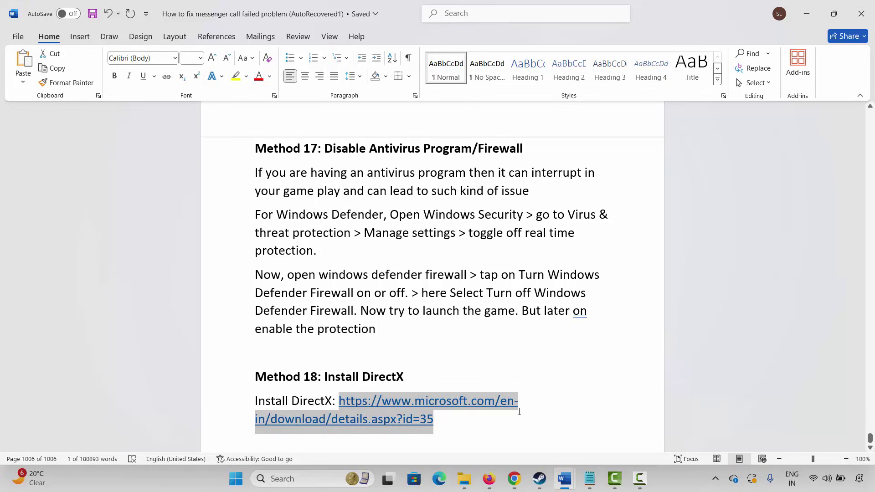
Download dxwebsetup.exe from the DirectX End-User Runtime page, then return to the Word guide.
{"action": "left_click", "coordinate": [514, 479]}
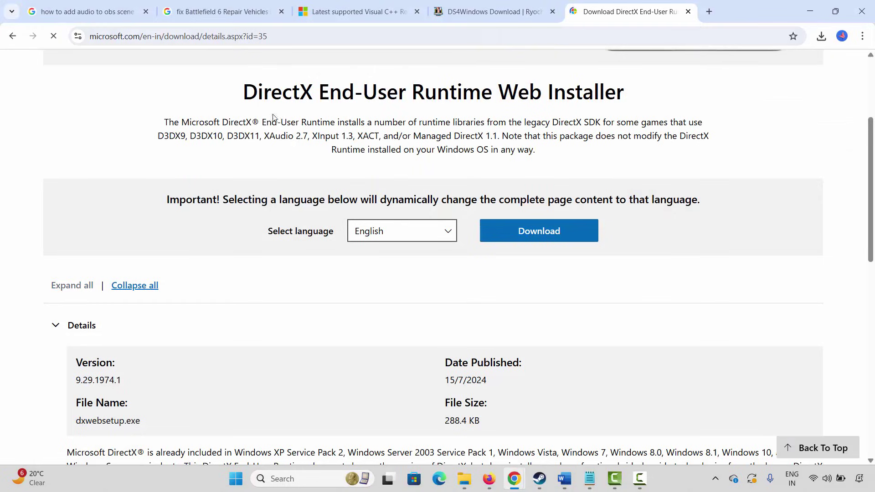
{"action": "left_click", "coordinate": [537, 235]}
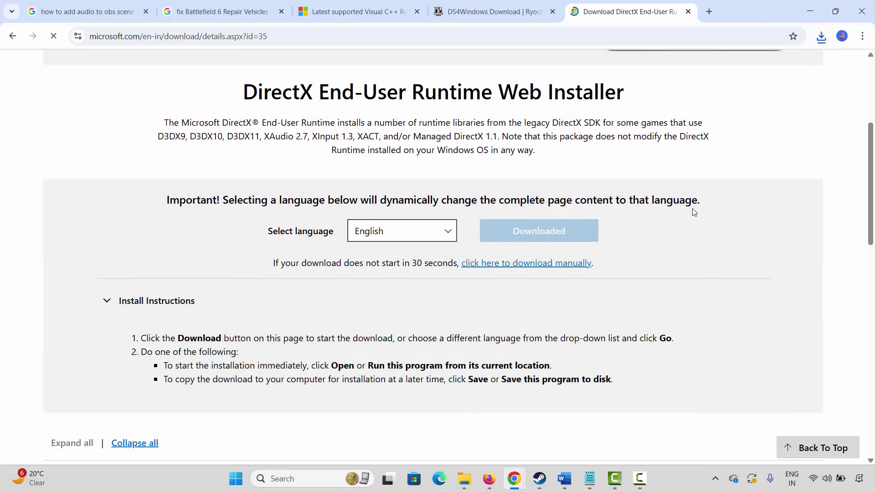
{"action": "scroll", "coordinate": [578, 136], "scroll_direction": "up", "scroll_amount": 1}
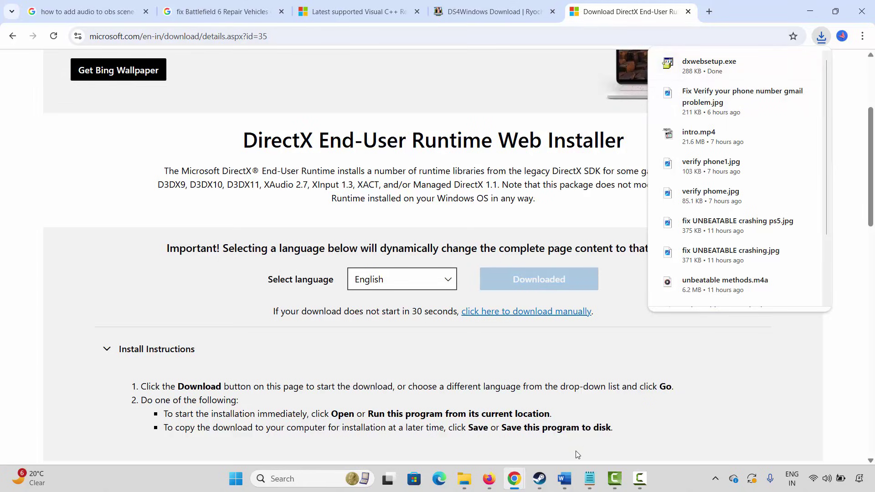
{"action": "left_click", "coordinate": [501, 424]}
{"action": "scroll", "coordinate": [351, 370], "scroll_direction": "down", "scroll_amount": 1}
{"action": "left_click", "coordinate": [345, 422]}
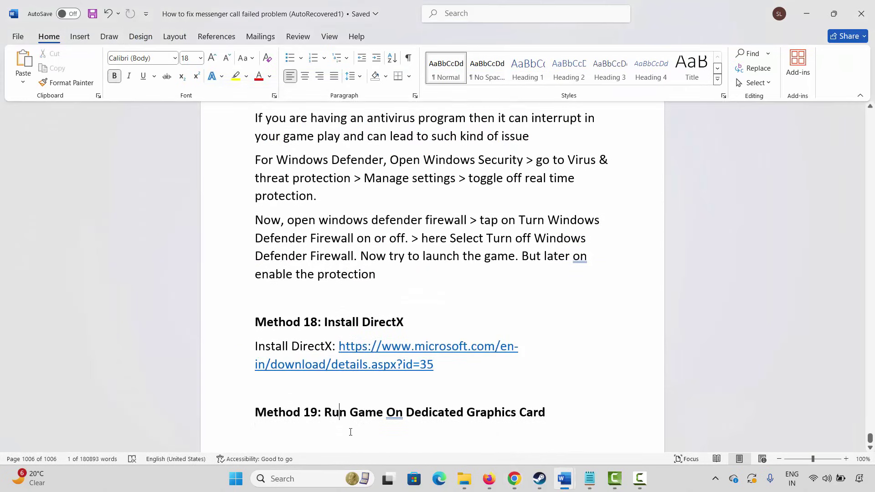
Open Graphics settings from the taskbar search's Recent list.
{"action": "left_click", "coordinate": [288, 478]}
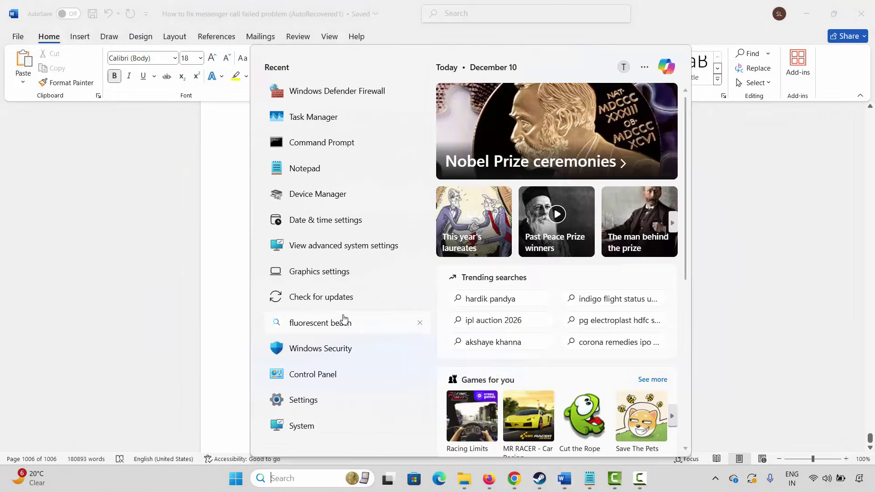
{"action": "left_click", "coordinate": [333, 273]}
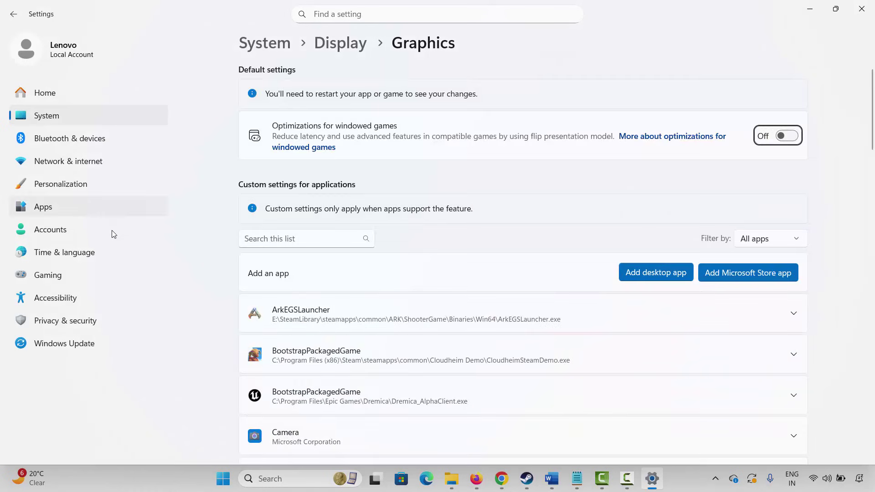
Start adding a desktop app to the graphics list, then cancel the dialog.
{"action": "scroll", "coordinate": [537, 357], "scroll_direction": "down", "scroll_amount": 5}
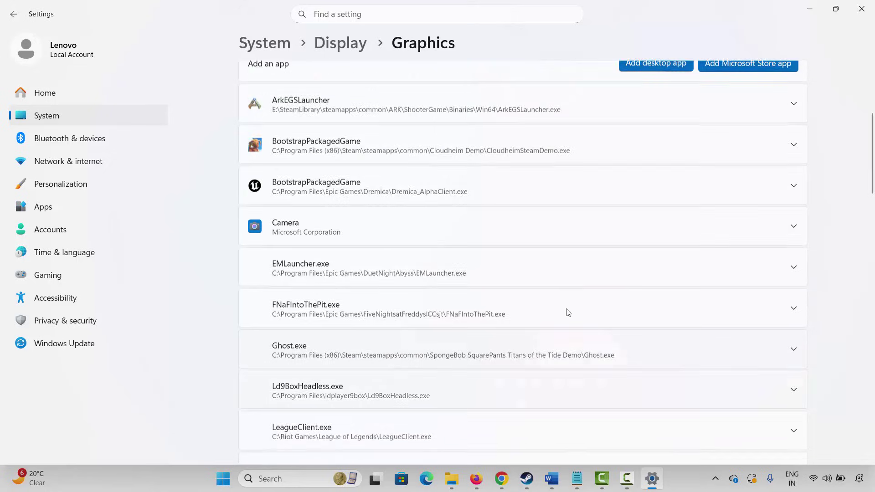
{"action": "scroll", "coordinate": [592, 319], "scroll_direction": "up", "scroll_amount": 5}
{"action": "left_click", "coordinate": [651, 278]}
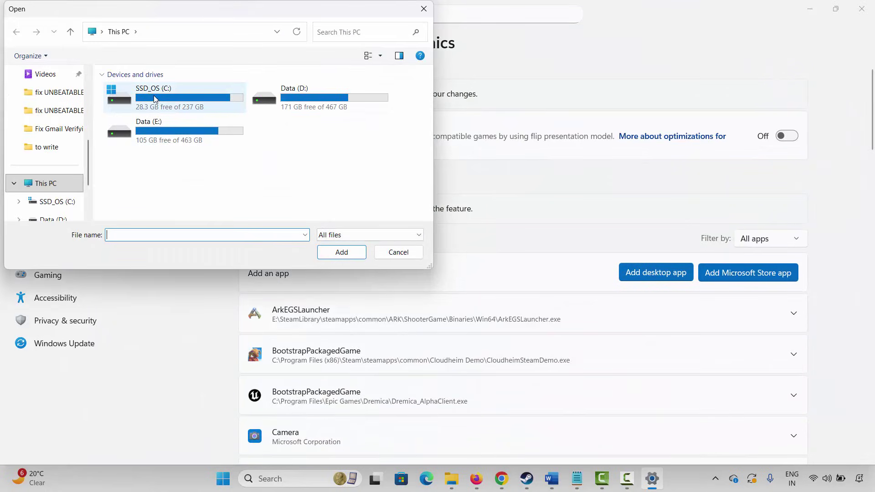
{"action": "left_click", "coordinate": [398, 252]}
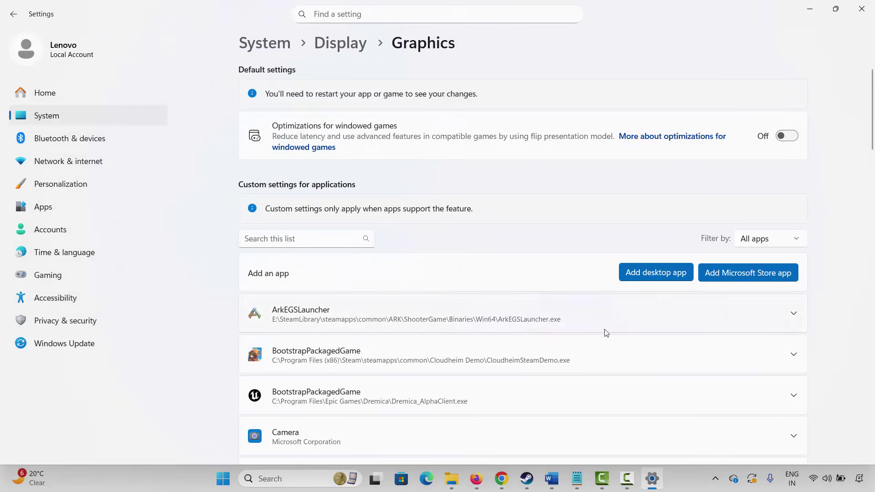
Set RobloxStudio's GPU preference to High Performance (Intel(R) UHD Graphics).
{"action": "scroll", "coordinate": [729, 346], "scroll_direction": "down", "scroll_amount": 3}
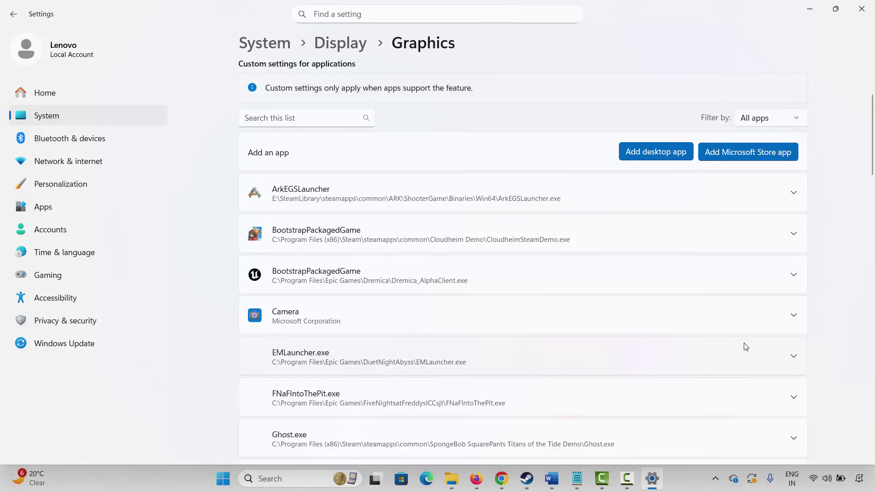
{"action": "scroll", "coordinate": [745, 347], "scroll_direction": "down", "scroll_amount": 2}
{"action": "scroll", "coordinate": [746, 349], "scroll_direction": "down", "scroll_amount": 6}
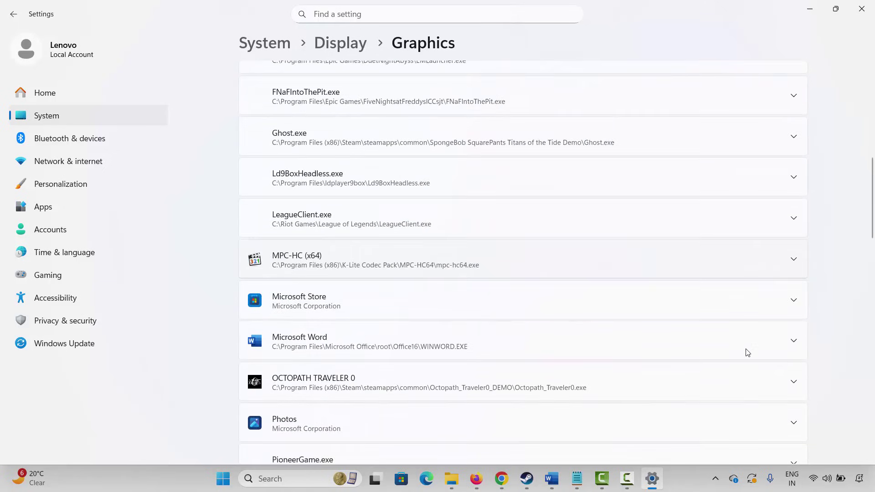
{"action": "scroll", "coordinate": [726, 353], "scroll_direction": "down", "scroll_amount": 1}
{"action": "scroll", "coordinate": [729, 358], "scroll_direction": "down", "scroll_amount": 8}
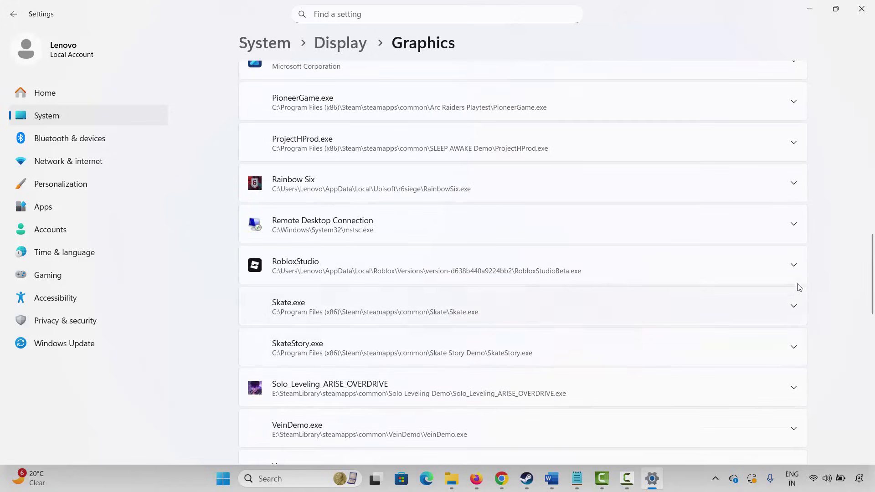
{"action": "left_click", "coordinate": [793, 268]}
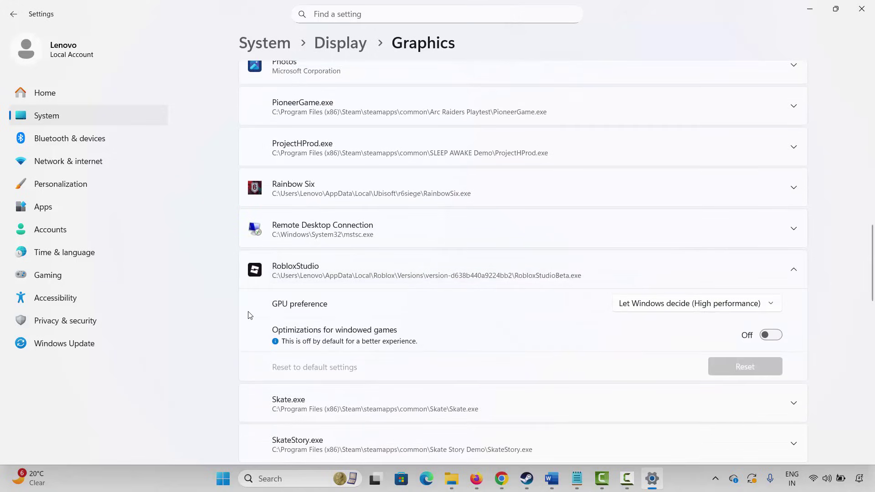
{"action": "left_click", "coordinate": [656, 308]}
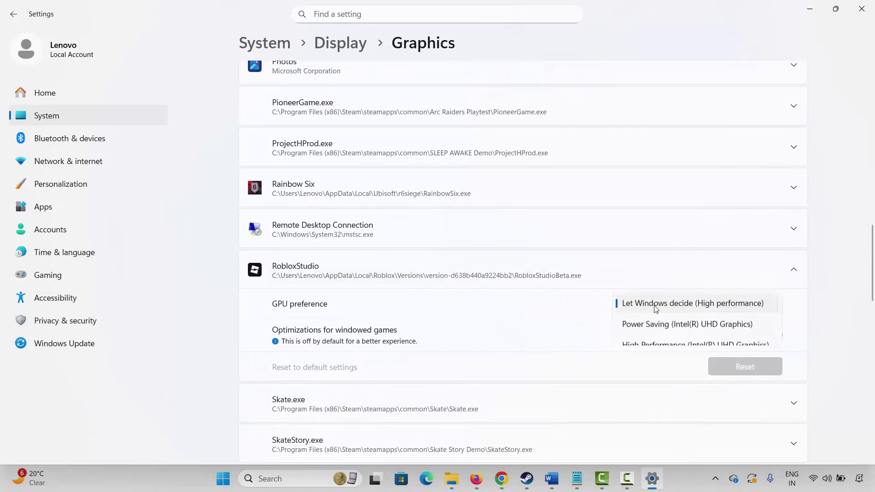
{"action": "left_click", "coordinate": [661, 344]}
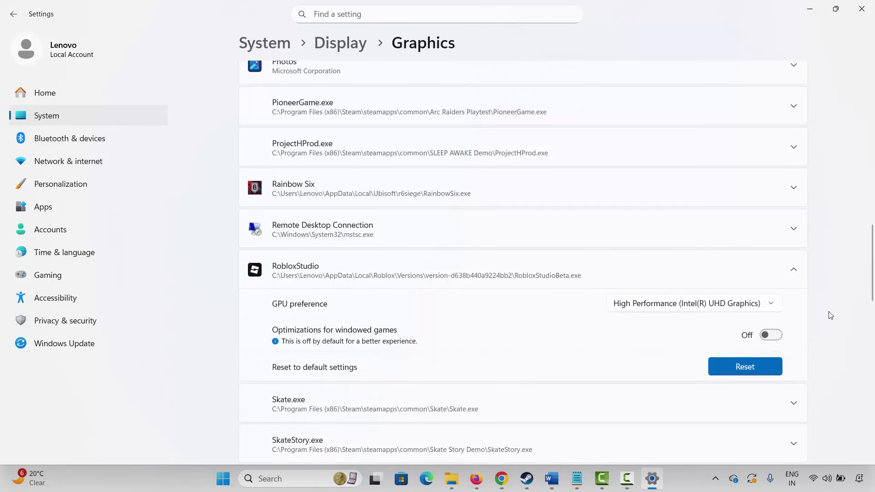
Close Settings, place the cursor below Method 20 in the guide, and switch to Steam.
{"action": "left_click", "coordinate": [861, 9]}
{"action": "scroll", "coordinate": [308, 317], "scroll_direction": "down", "scroll_amount": 2}
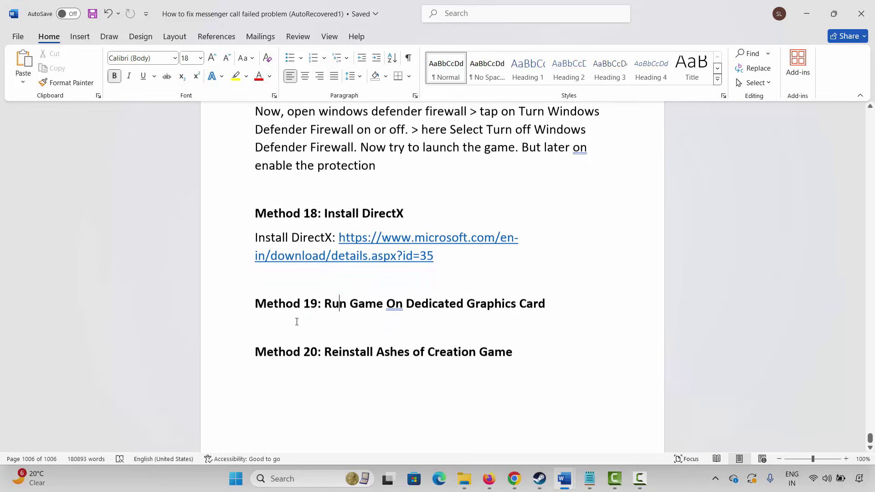
{"action": "left_click", "coordinate": [241, 360]}
{"action": "left_click", "coordinate": [424, 392]}
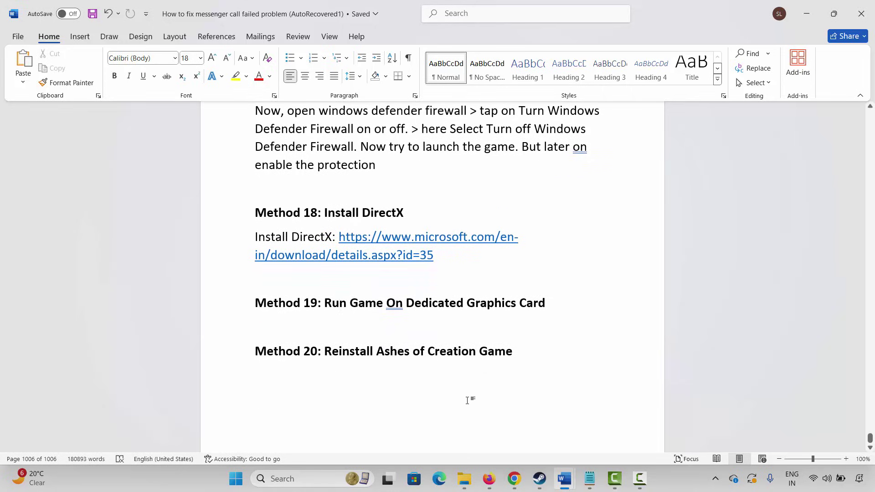
{"action": "left_click", "coordinate": [539, 478]}
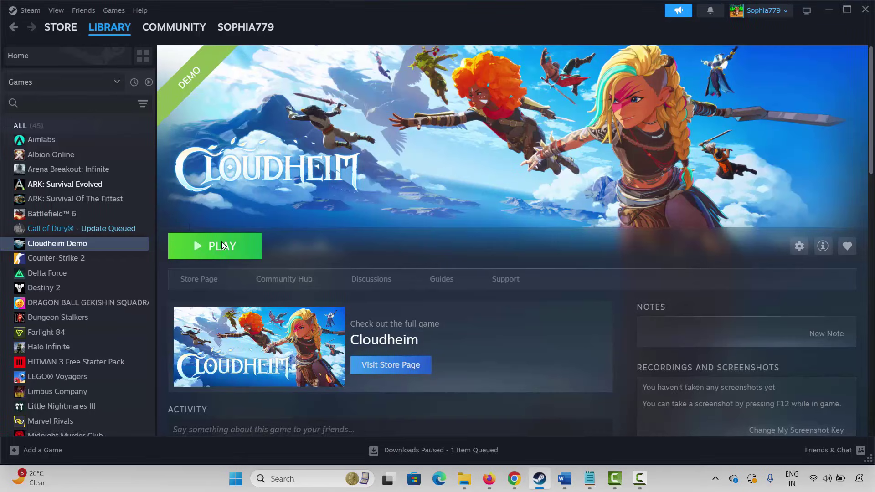
Show Cloudheim Demo's Manage > Uninstall prompt, cancel it, and minimize Steam.
{"action": "right_click", "coordinate": [53, 248]}
{"action": "mouse_move", "coordinate": [94, 319]}
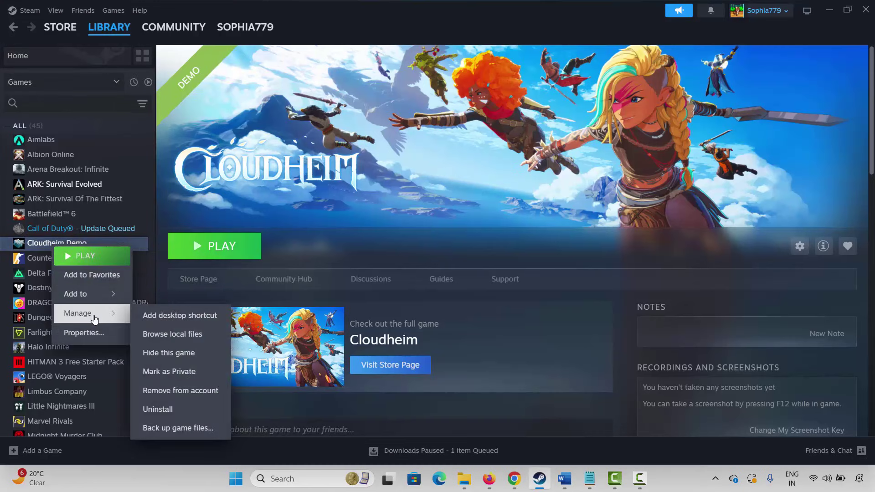
{"action": "left_click", "coordinate": [162, 409]}
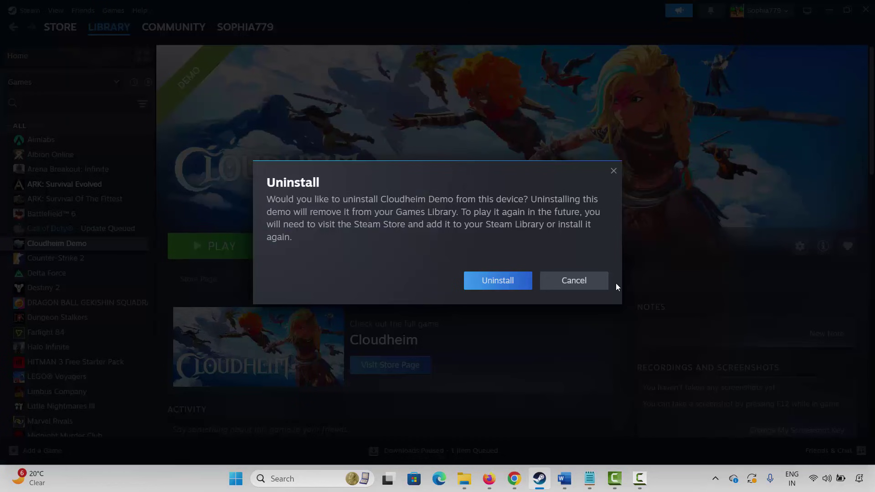
{"action": "left_click", "coordinate": [581, 289]}
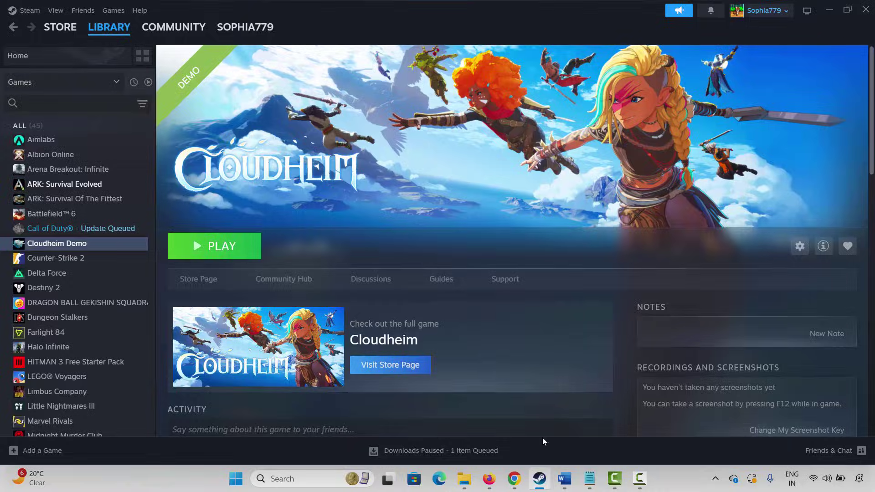
{"action": "left_click", "coordinate": [541, 487]}
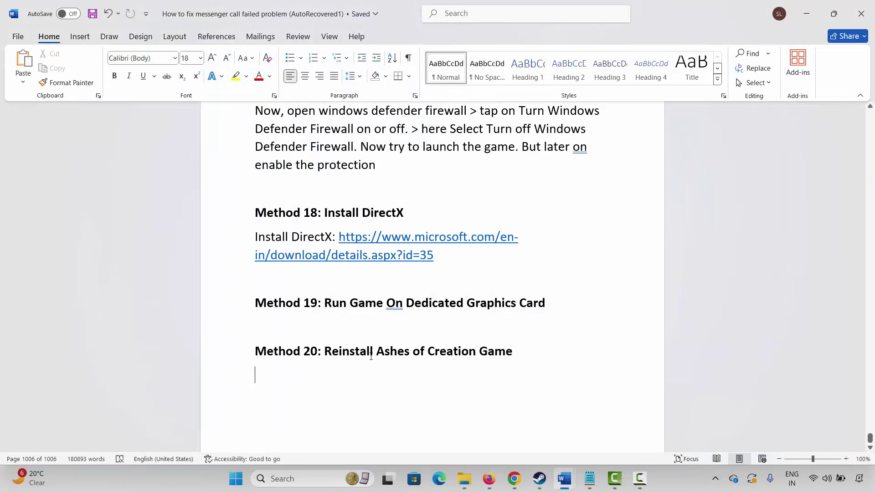